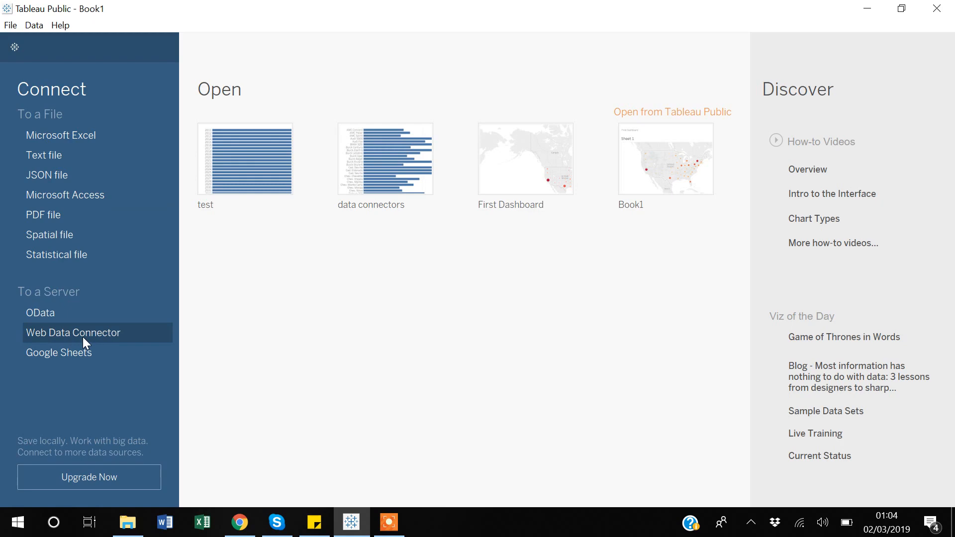
- Switch to Chrome and copy the web address of the ABS_SDMX-JSON_API connector page
click(245, 530)
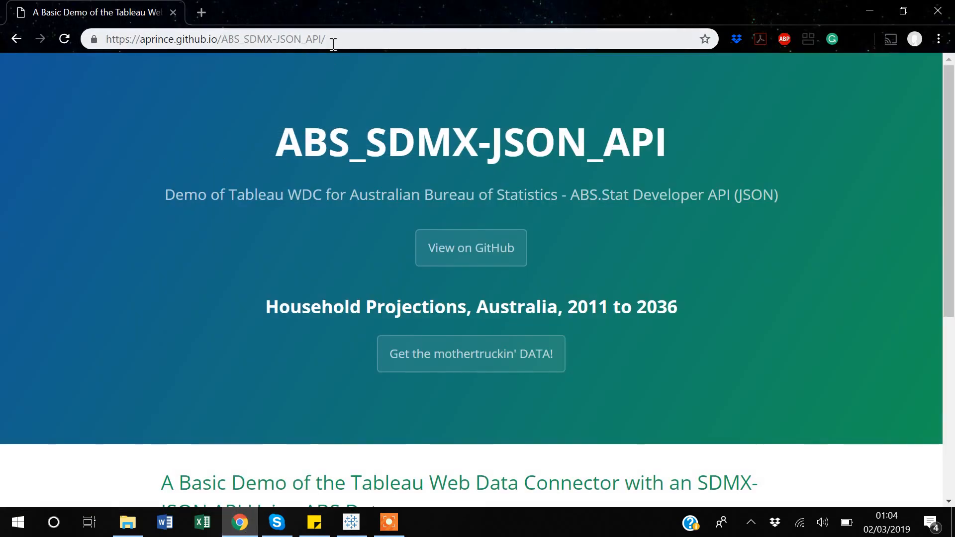
click(332, 44)
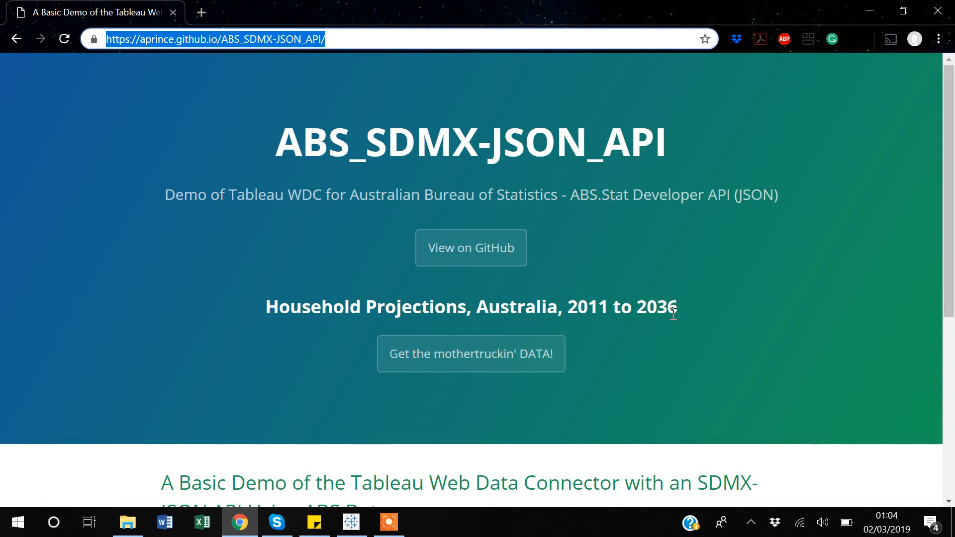
right_click(475, 355)
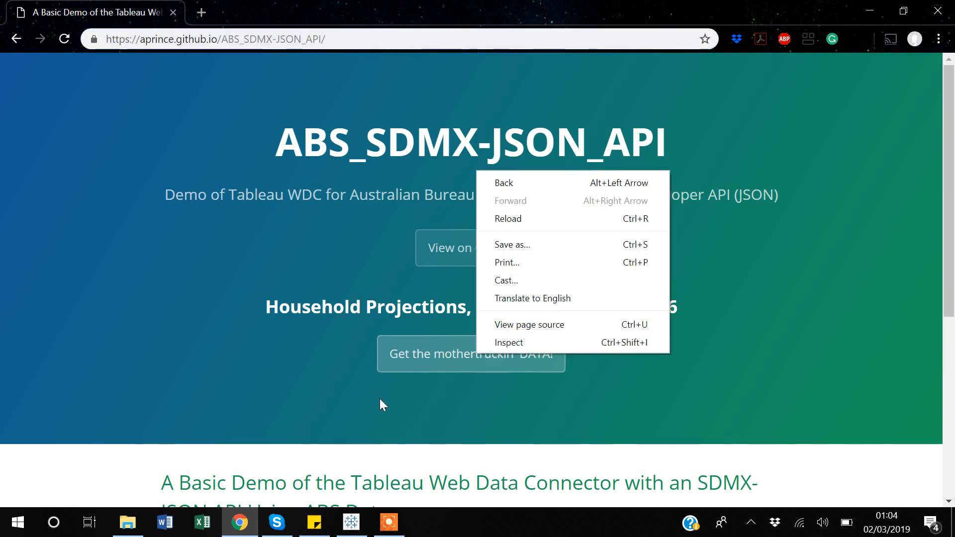
click(380, 412)
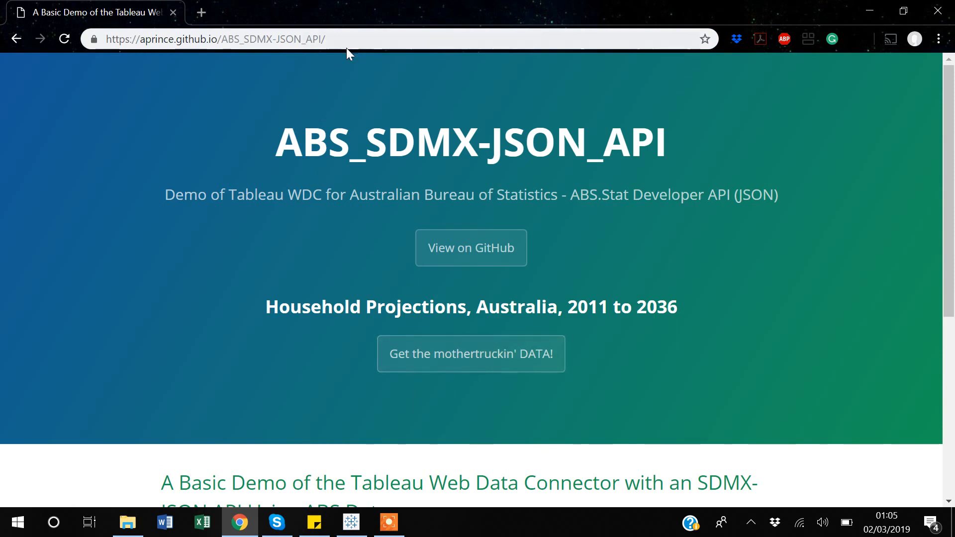
drag(342, 39, 96, 43)
key(ctrl+c)
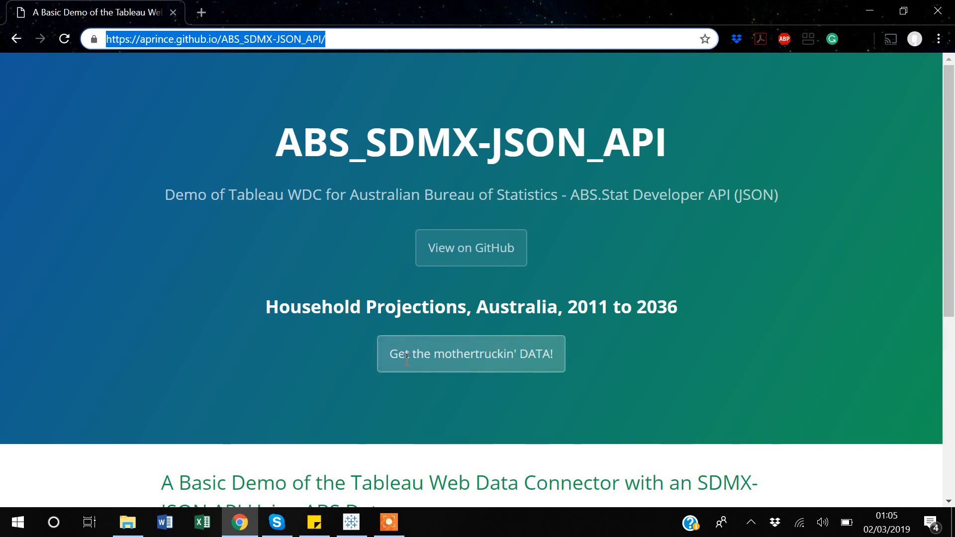
- Switch back to Tableau Public, start a Web Data Connector connection and load the copied ABS_SDMX-JSON_API address
mouse_move(362, 532)
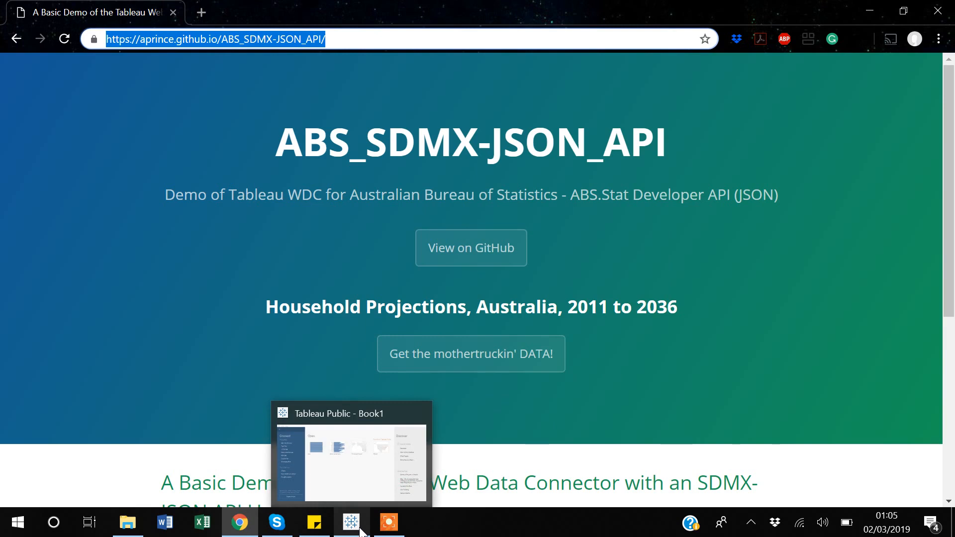
click(362, 532)
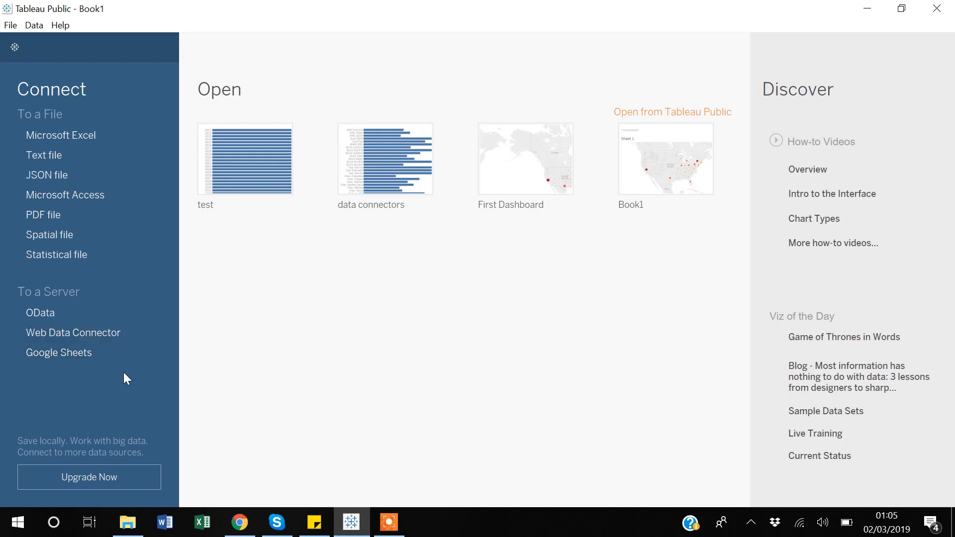
click(70, 332)
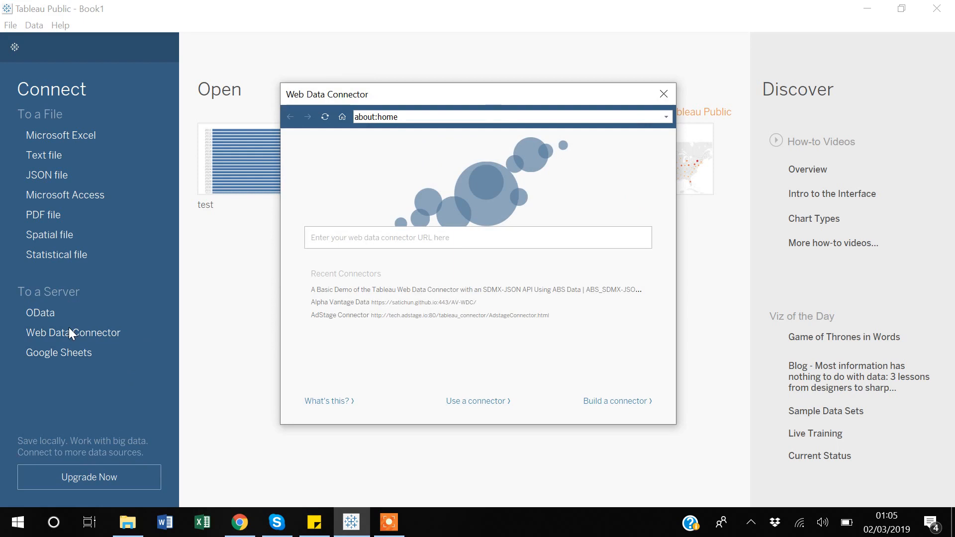
click(239, 522)
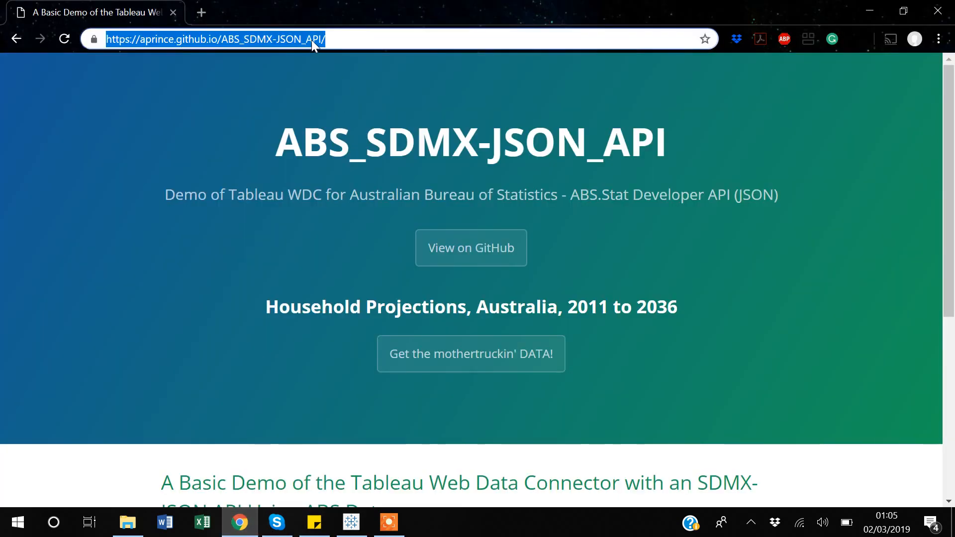
key(alt+Tab)
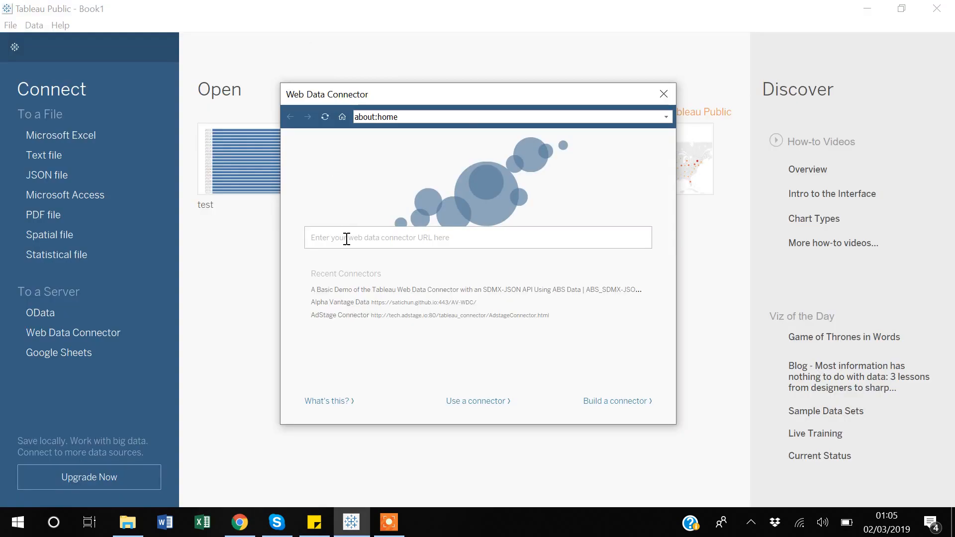
click(347, 239)
key(ctrl+v)
key(Return)
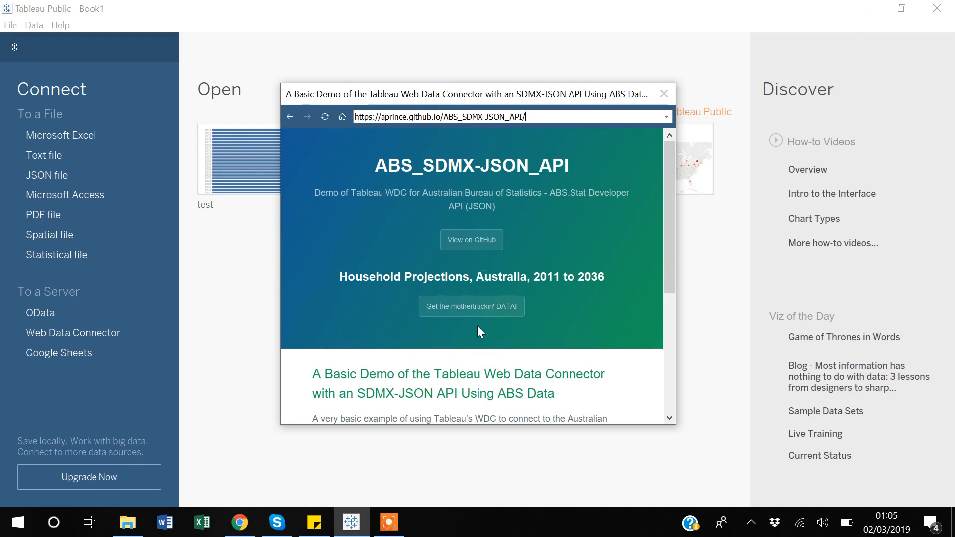
- Fetch the Household Projections, Australia, 2011 to 2036 data through the connector and load its row preview
click(462, 307)
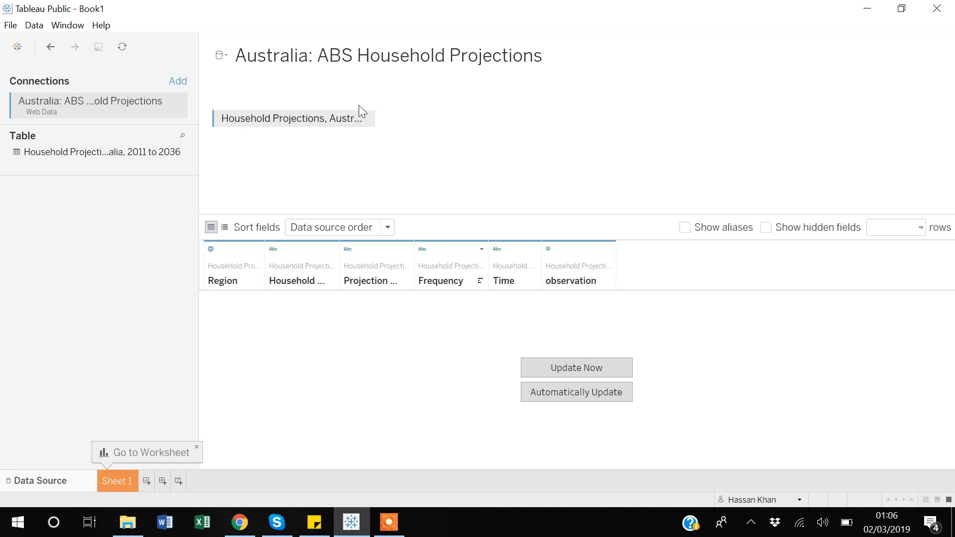
click(580, 368)
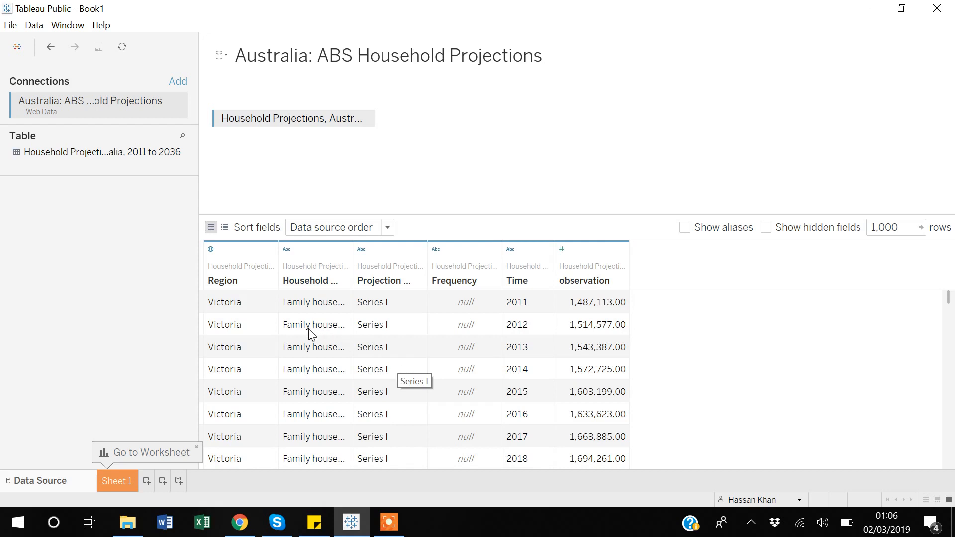
- Open Sheet 1 and build a text table from the Household Type dimension
click(114, 481)
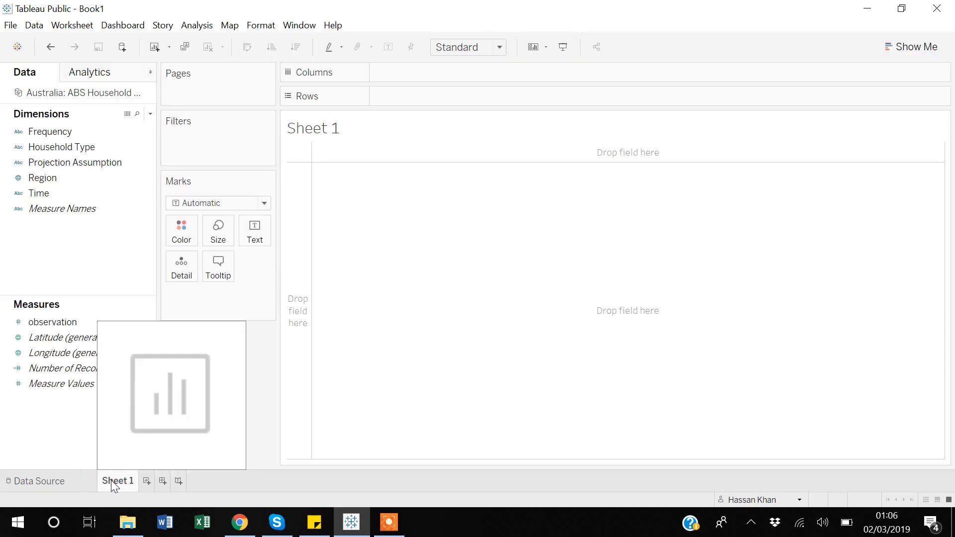
click(113, 163)
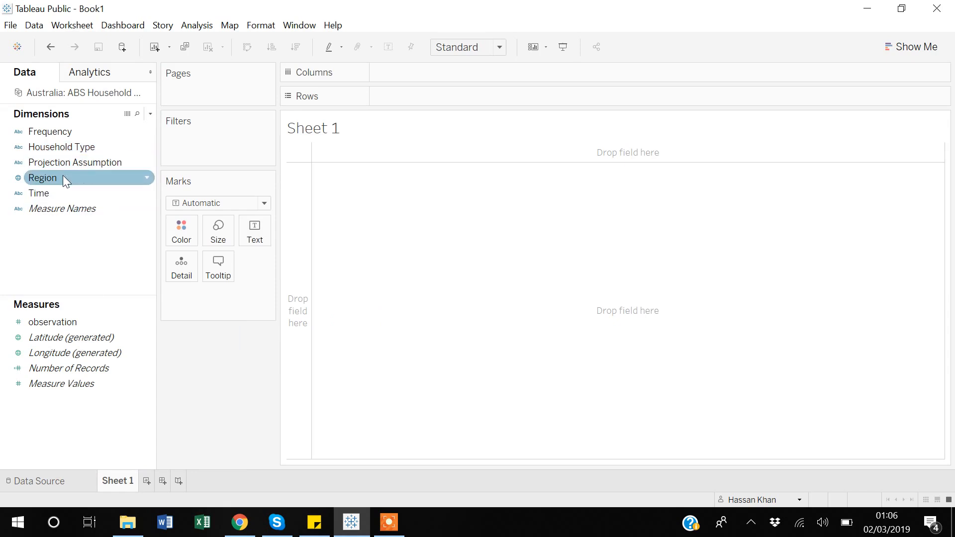
click(58, 148)
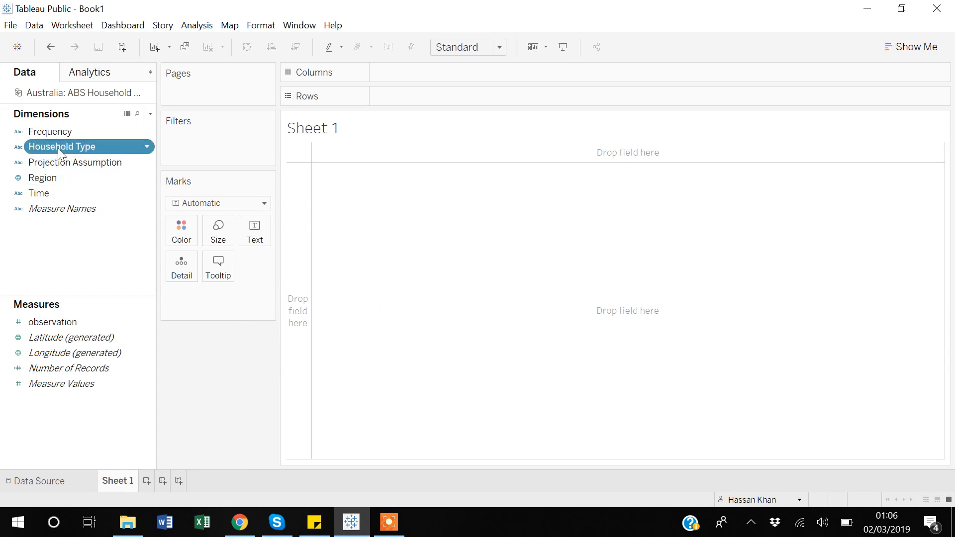
click(910, 47)
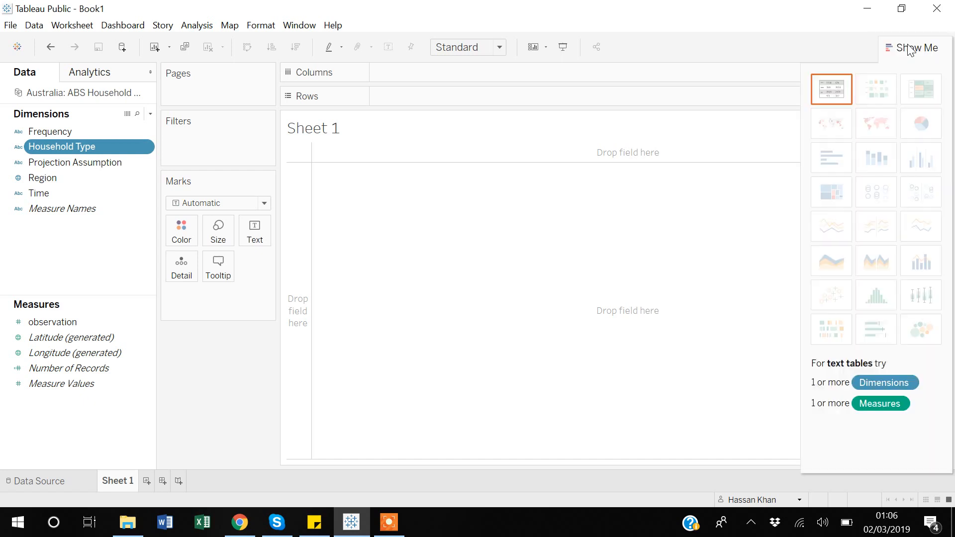
click(834, 94)
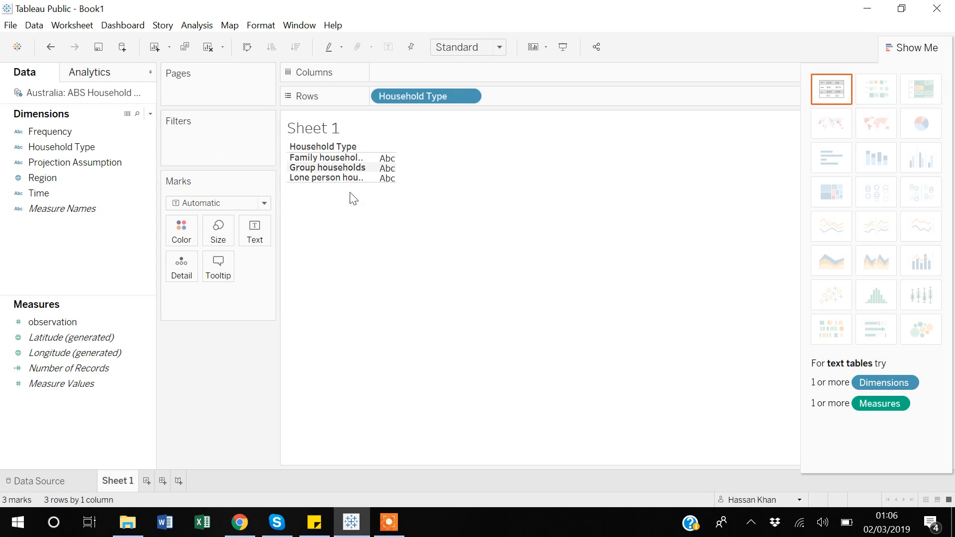
click(318, 180)
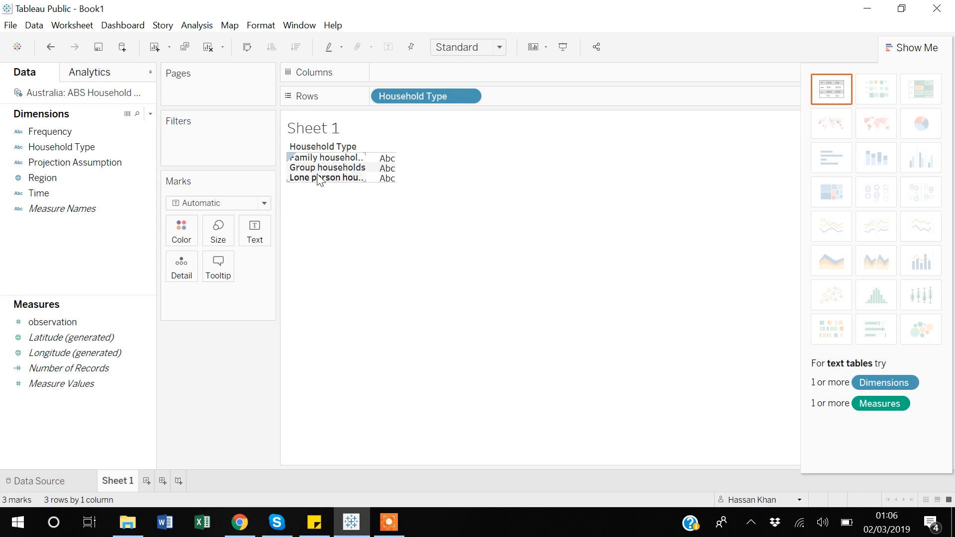
- Add Number of Records and turn the Household Type table into a horizontal bar chart
click(71, 371)
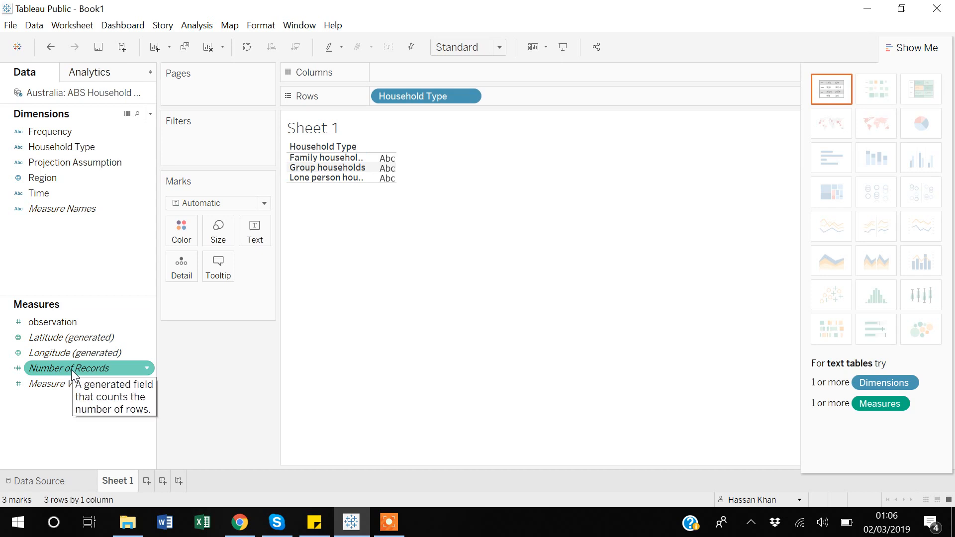
click(71, 369)
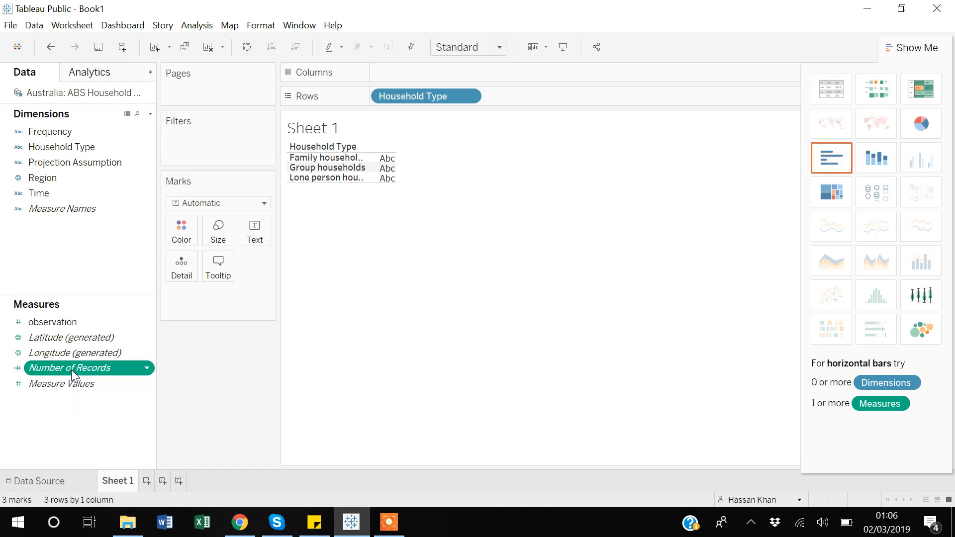
click(831, 159)
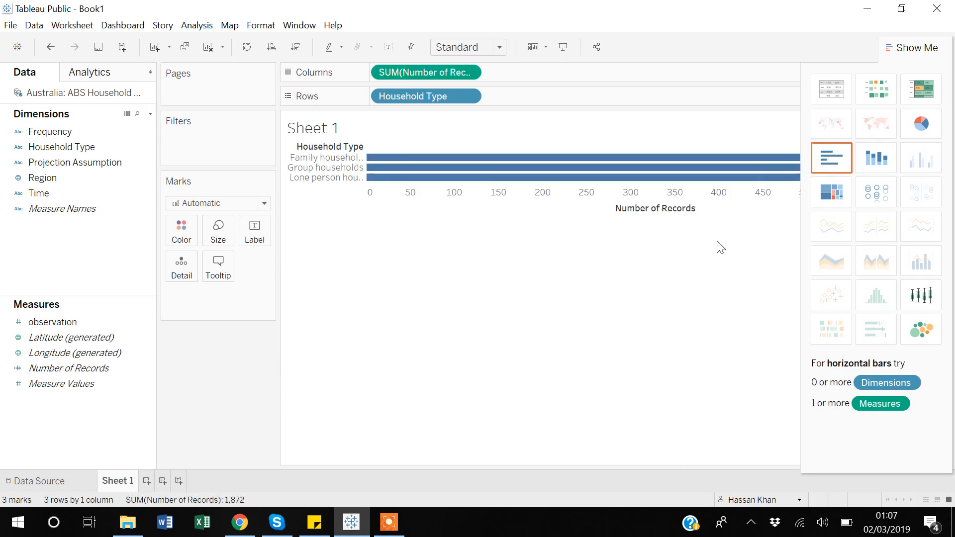
click(918, 50)
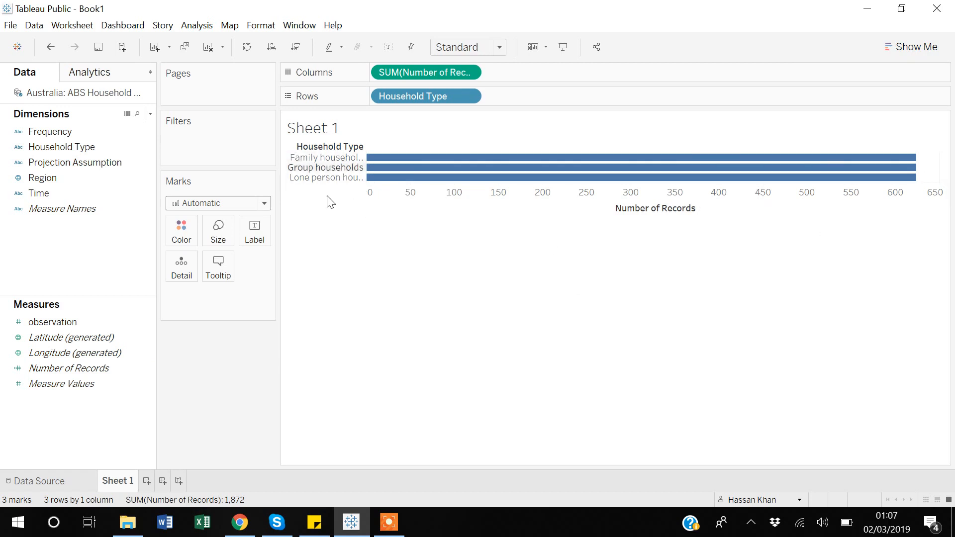
- Add a second worksheet and plot the Region dimension as a symbol map
click(145, 481)
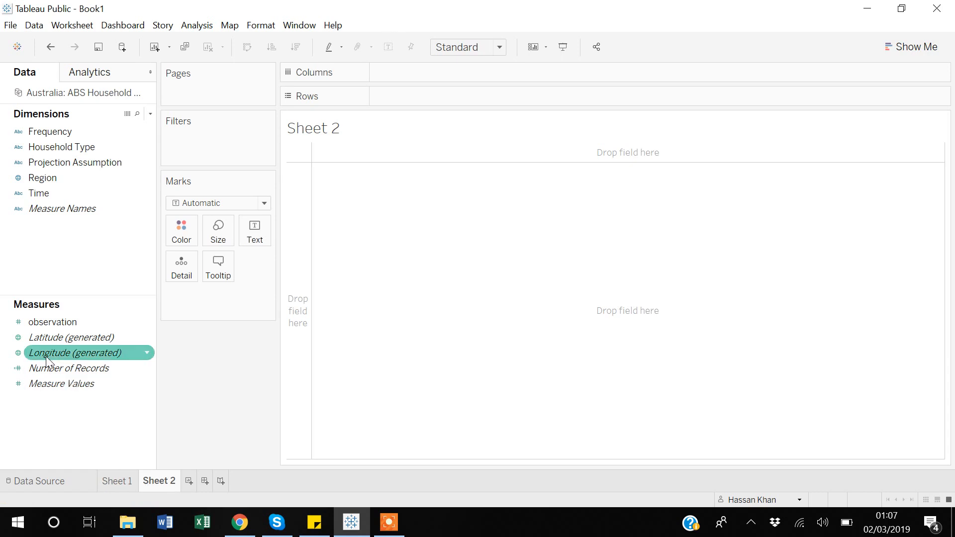
click(41, 180)
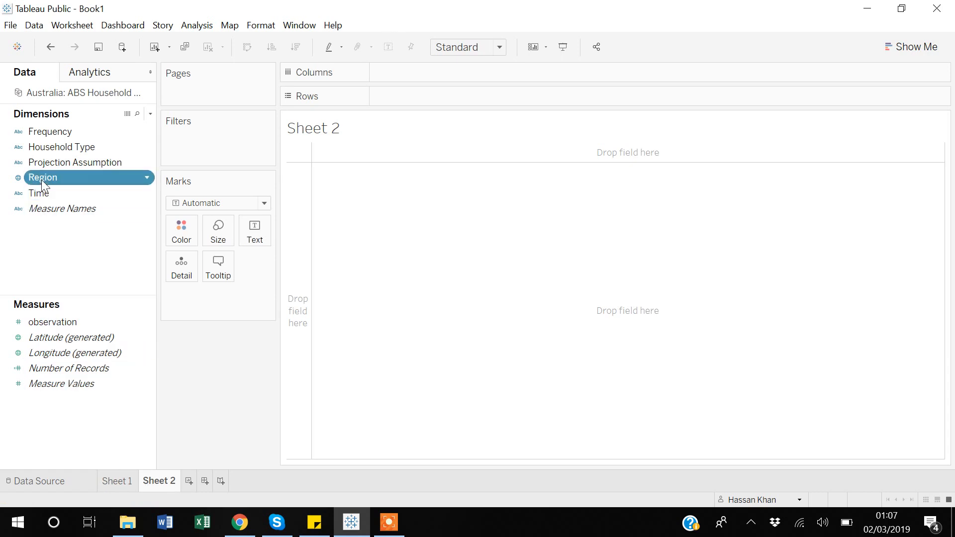
click(912, 47)
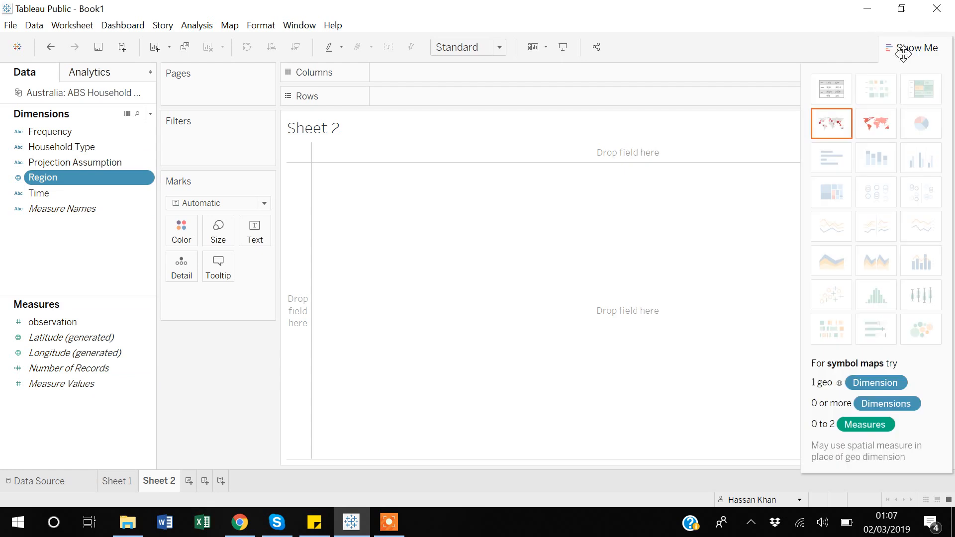
click(825, 123)
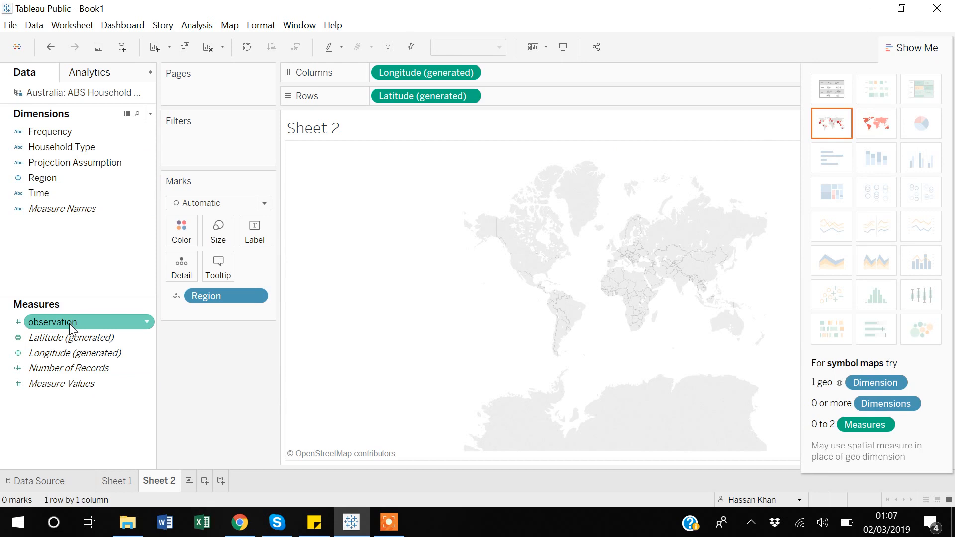
- Change the Region map into a horizontal bar chart showing Number of Records by Region
click(62, 369)
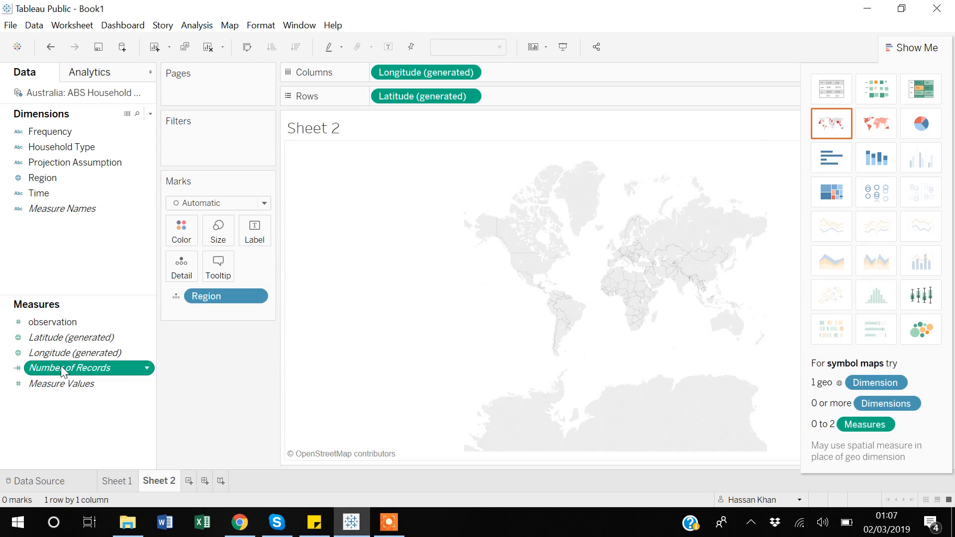
click(827, 165)
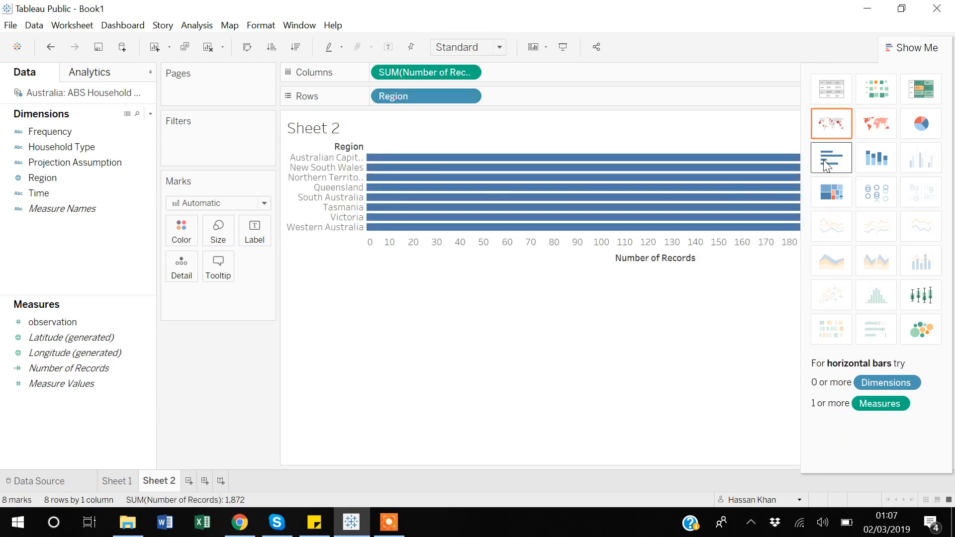
click(914, 48)
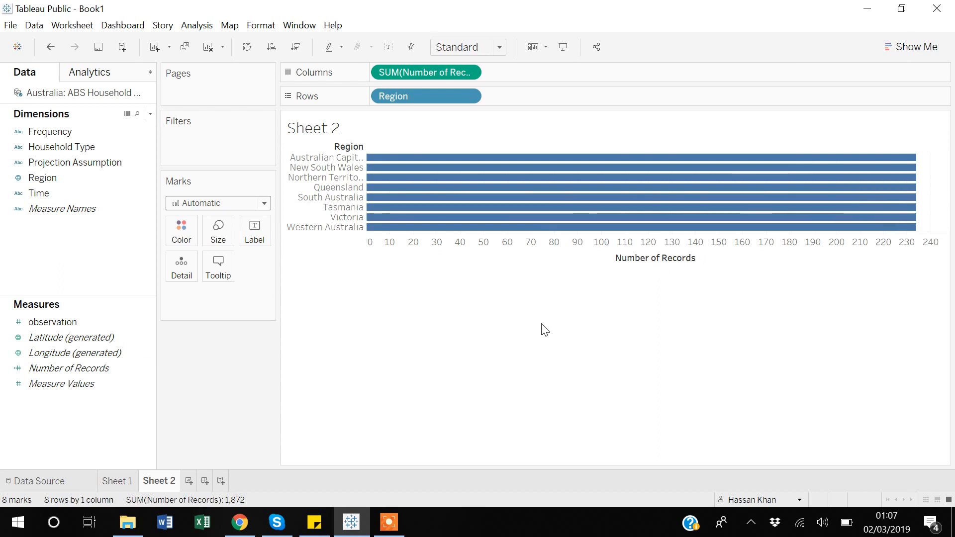
- Create a new dashboard and place Sheet 1 on it with Sheet 2 below
click(205, 479)
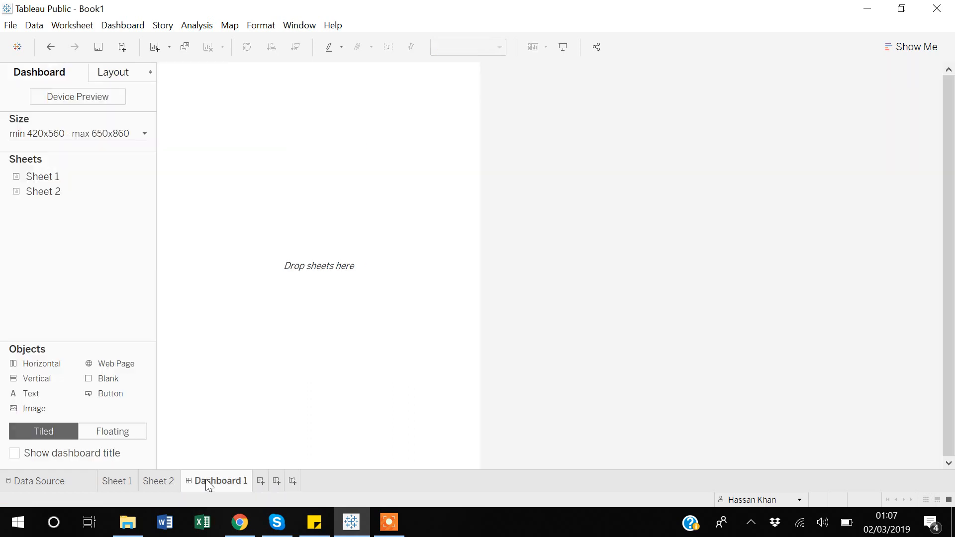
mouse_move(44, 184)
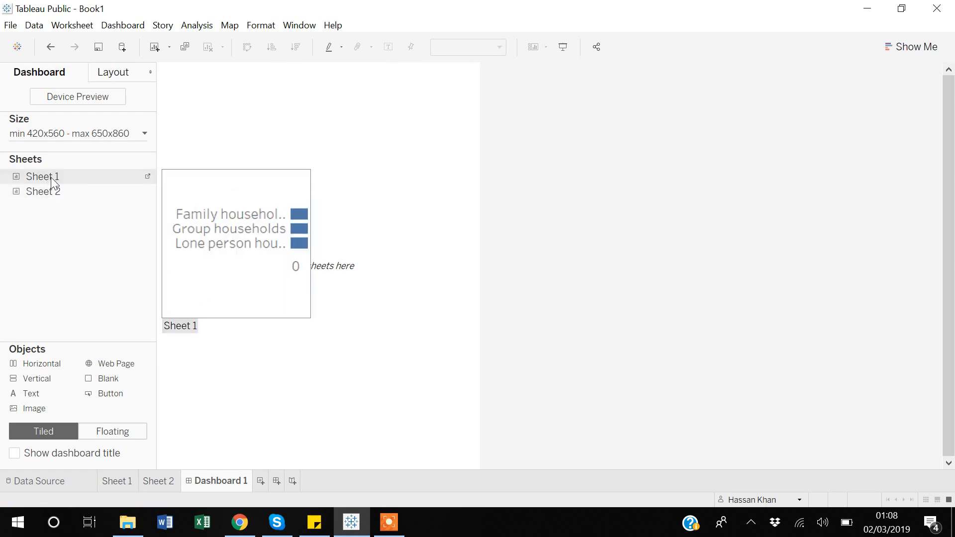
drag(52, 181, 250, 181)
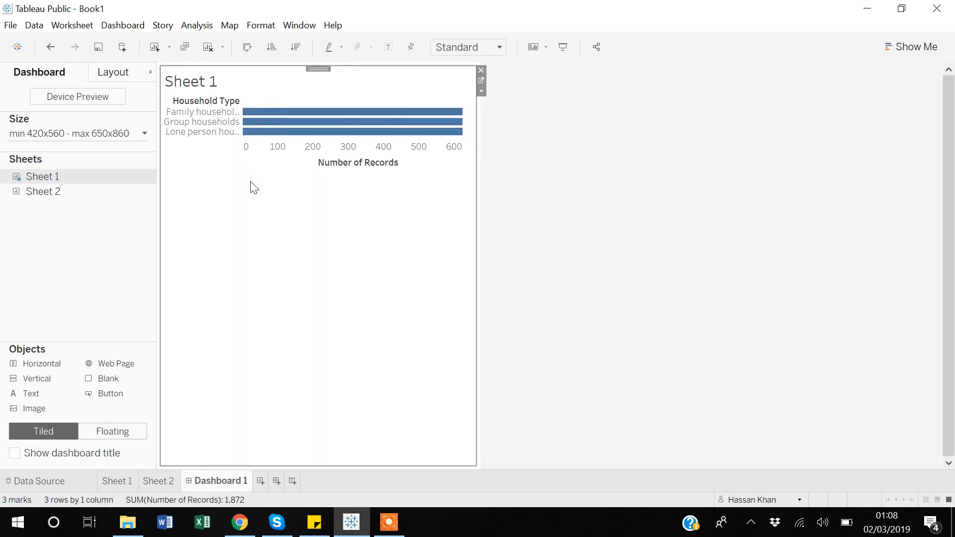
mouse_move(41, 198)
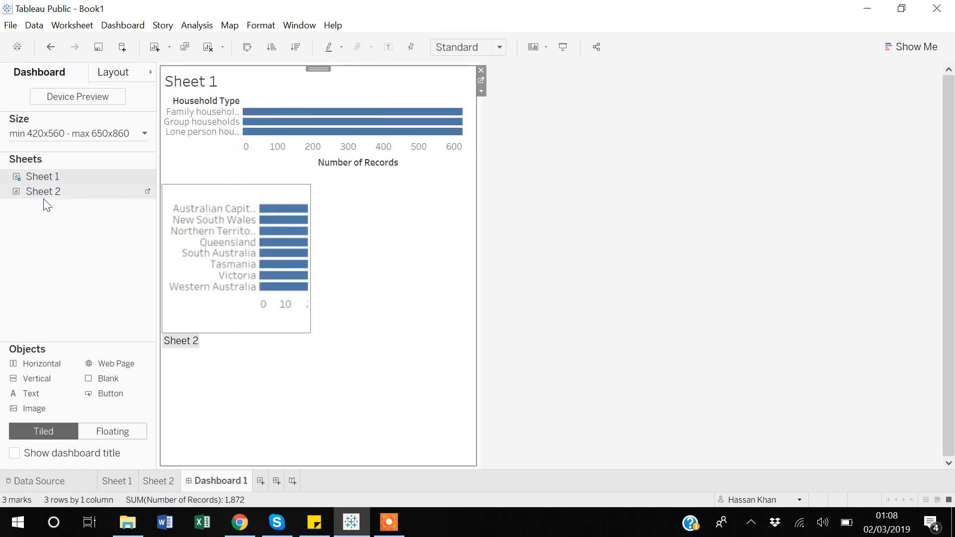
drag(39, 194, 287, 333)
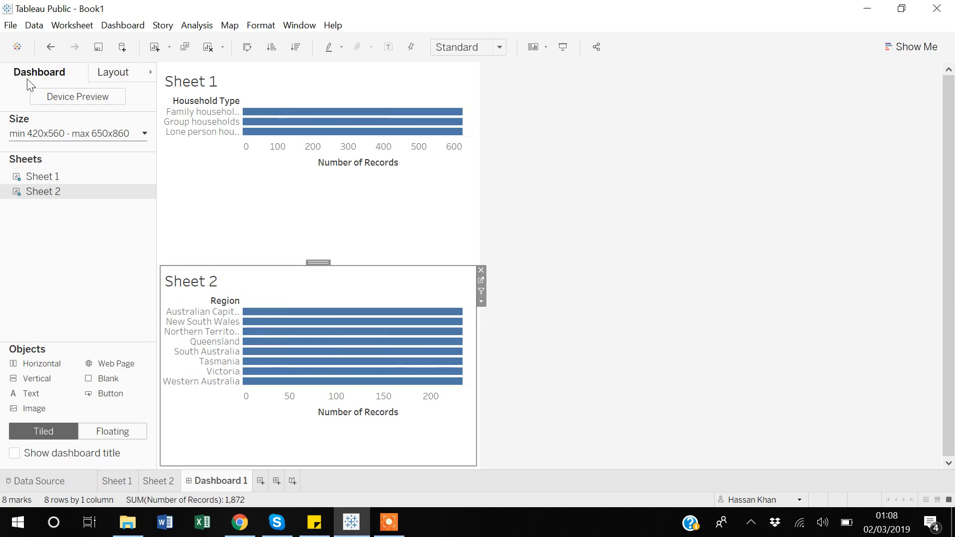
- Save the workbook to Tableau Public with the title "Web connector"
click(10, 26)
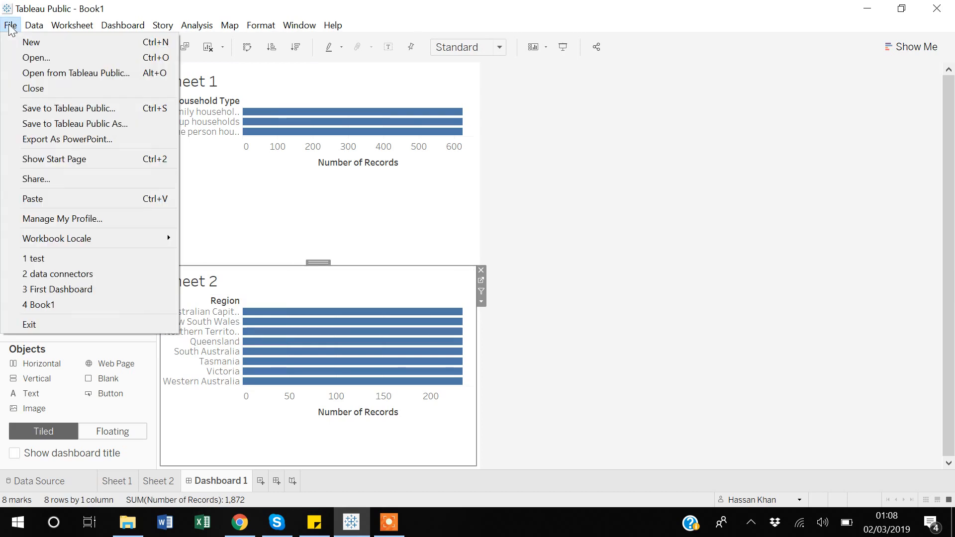
click(70, 112)
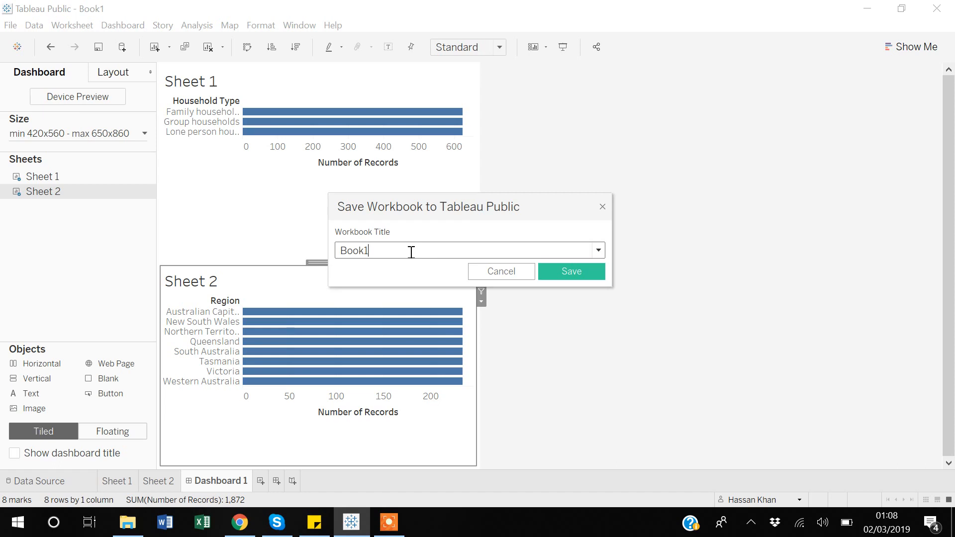
key(BackSpace)
key(BackSpace)
key(BackSpace)
key(BackSpace)
key(BackSpace)
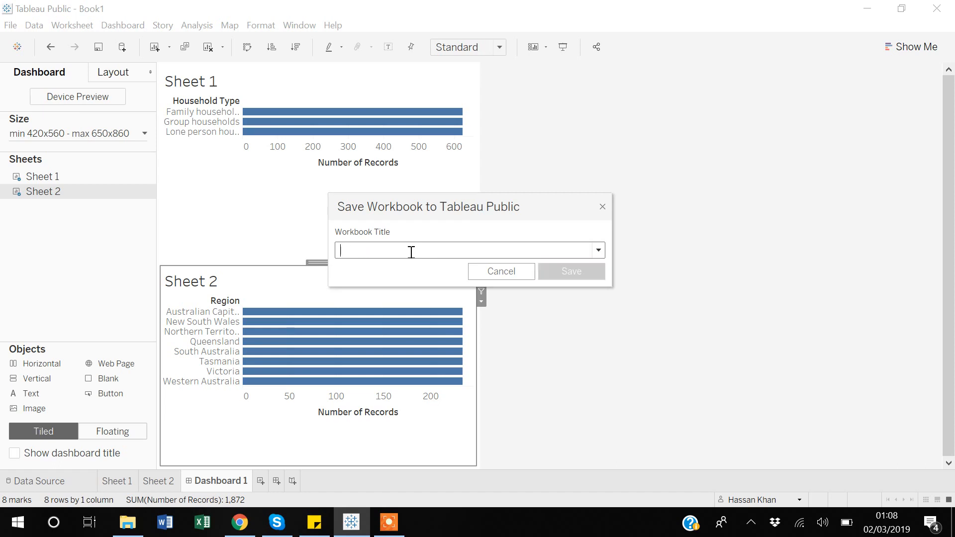
text(Web connecto)
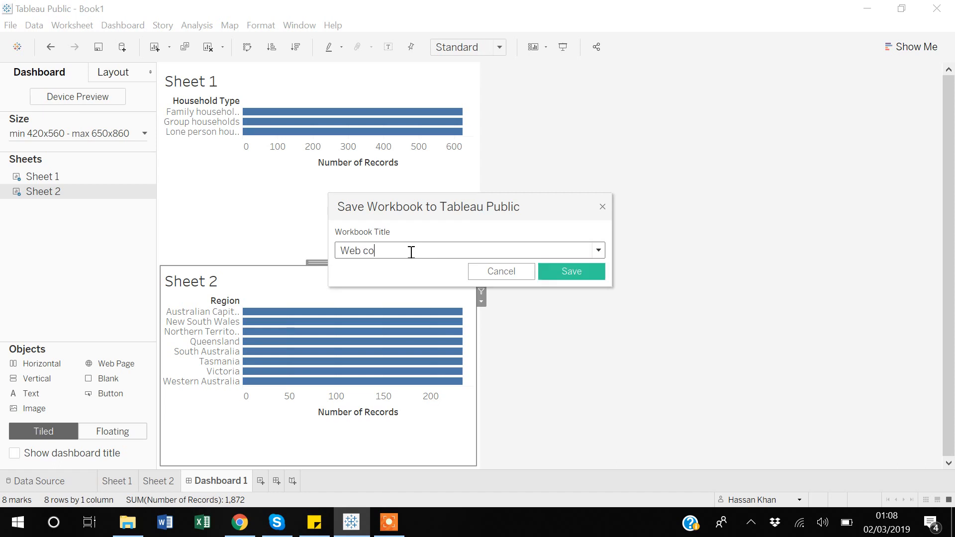
text(r)
click(581, 277)
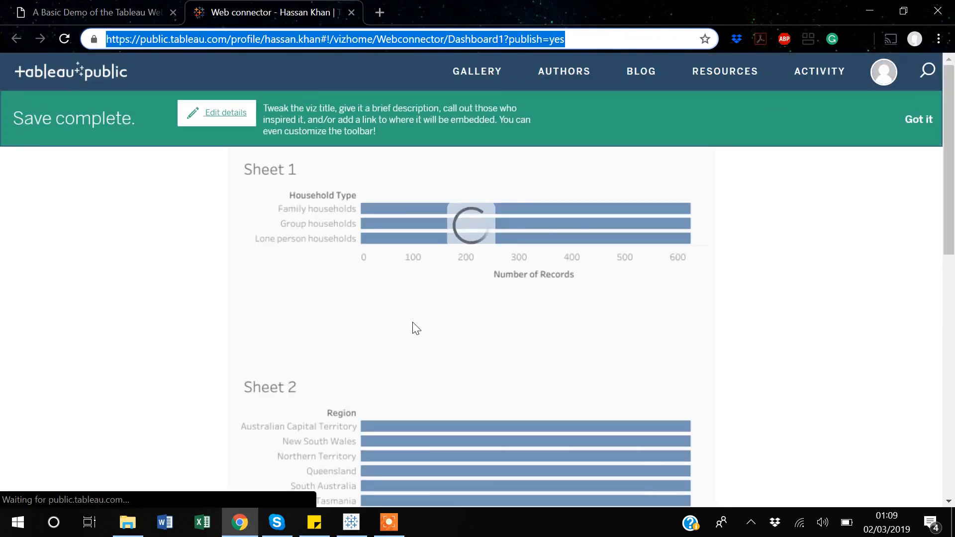
- Examine the published Web connector dashboard page, including both charts and the workbook details below them
scroll(178, 344, down, 10)
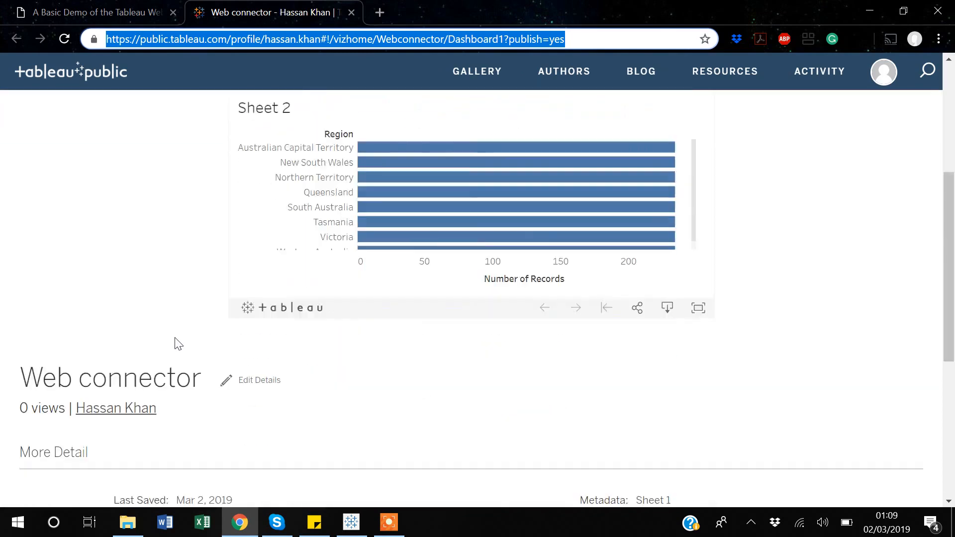
scroll(179, 343, up, 10)
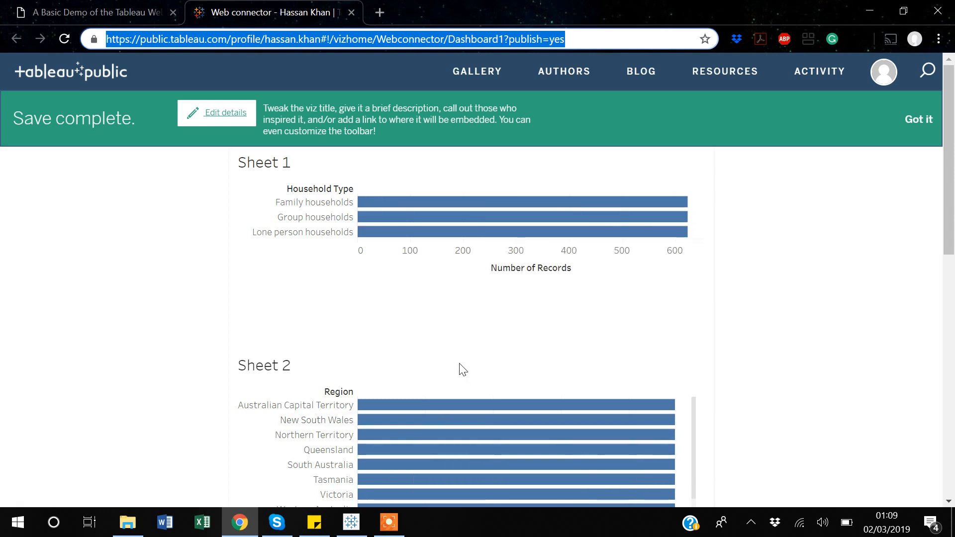
scroll(271, 273, down, 1)
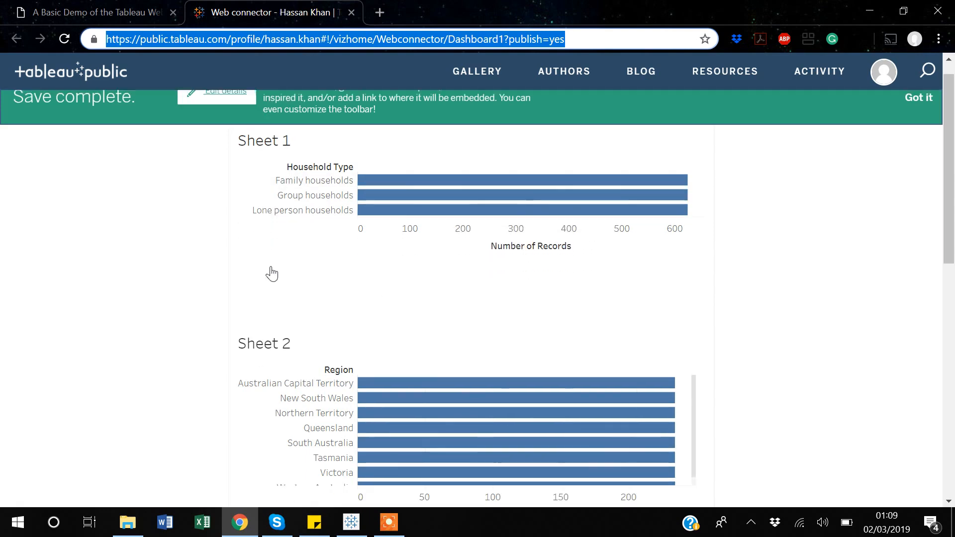
scroll(271, 273, down, 7)
scroll(271, 274, up, 8)
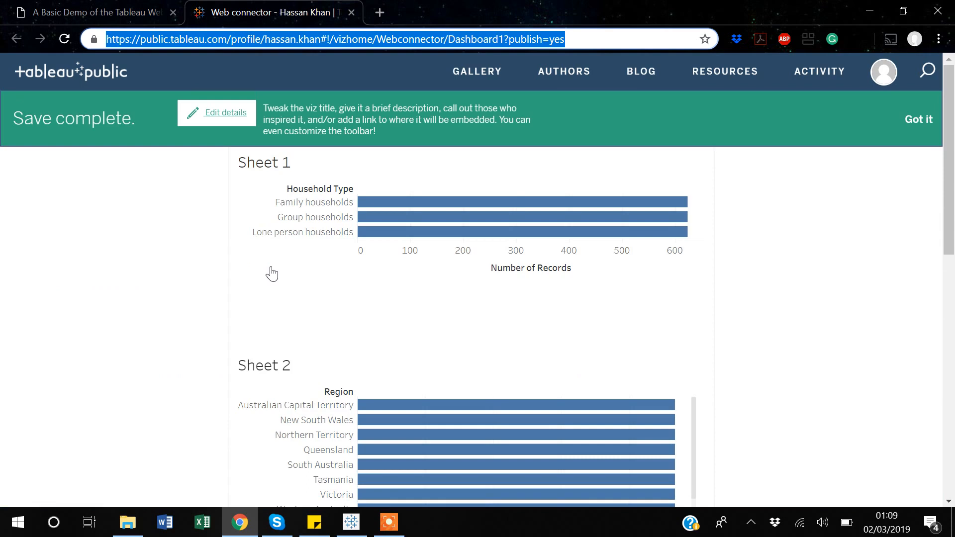
mouse_move(422, 239)
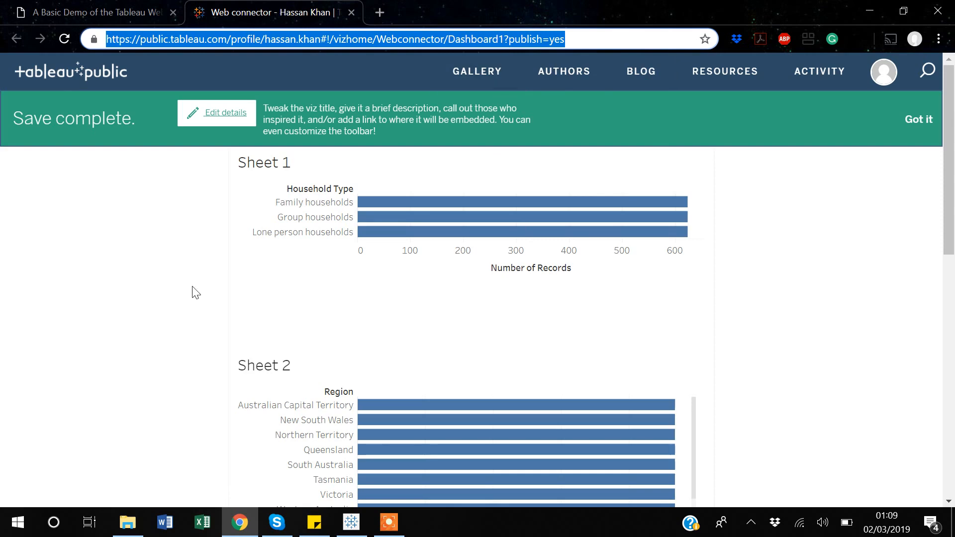
scroll(194, 292, down, 10)
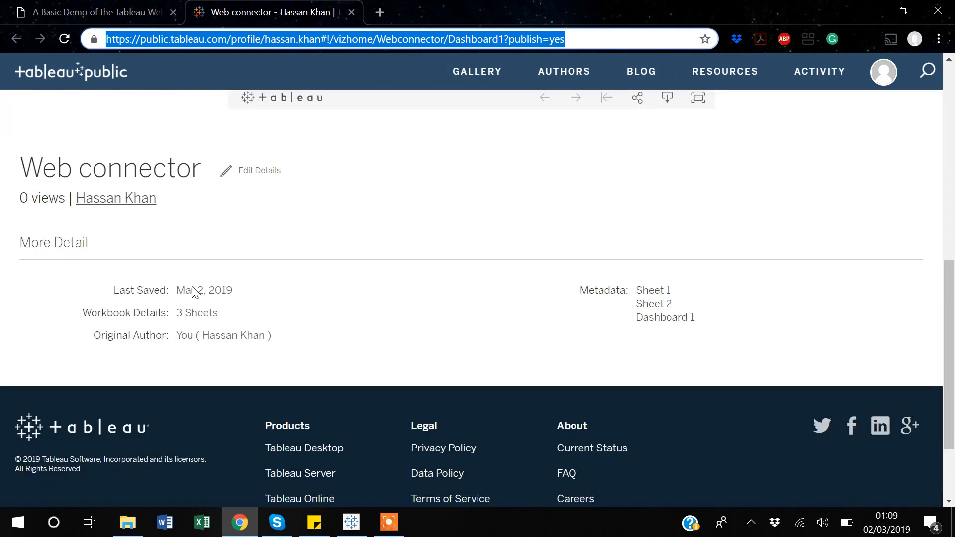
scroll(194, 292, up, 10)
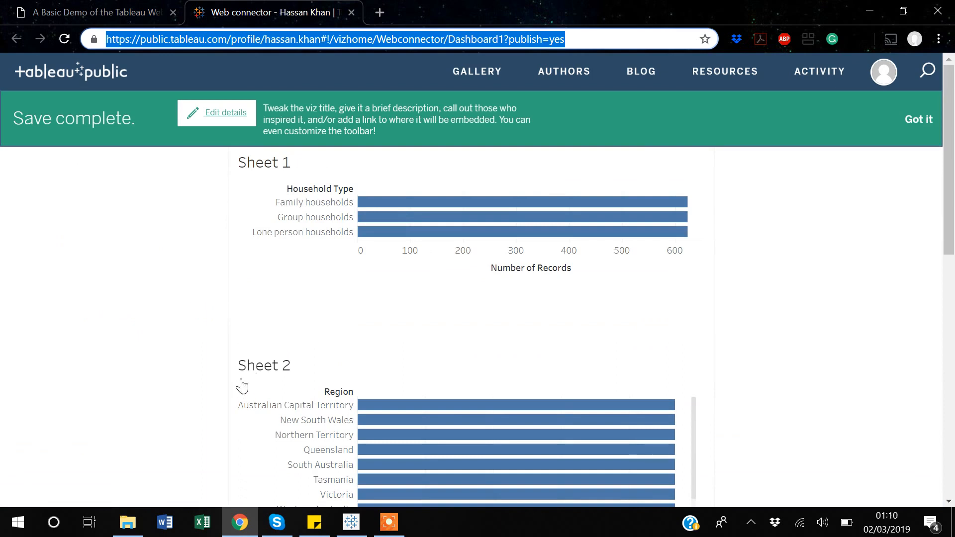
- Switch back to Tableau Public, close it and bring up the desktop
click(365, 527)
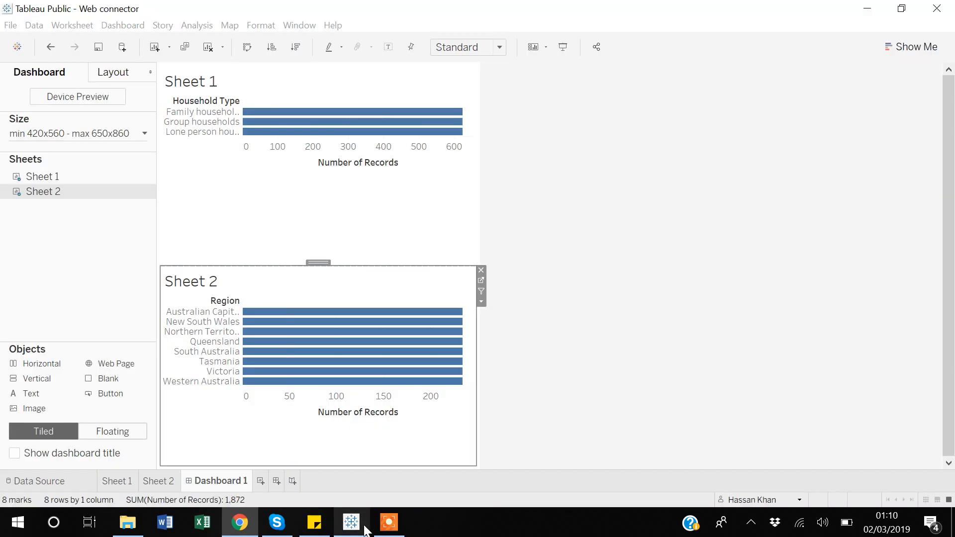
click(937, 11)
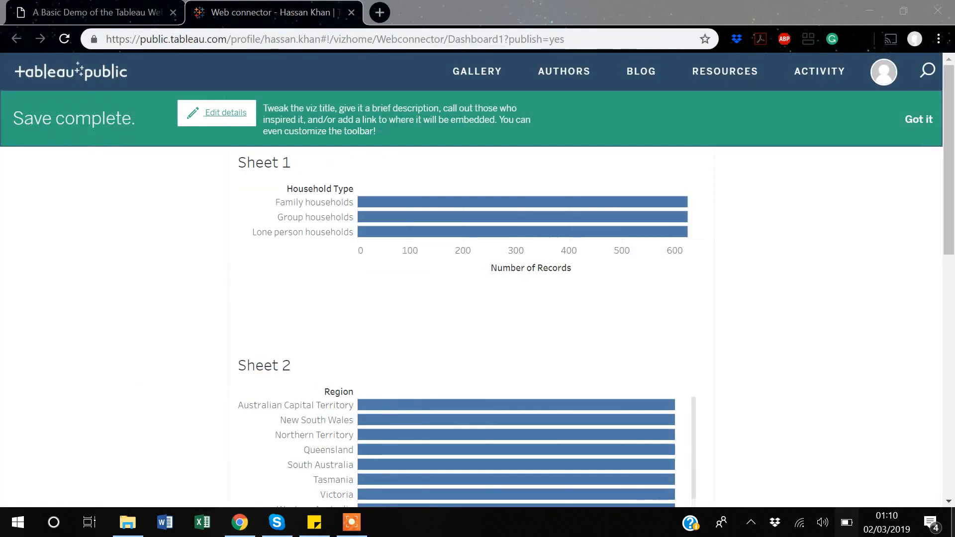
click(953, 527)
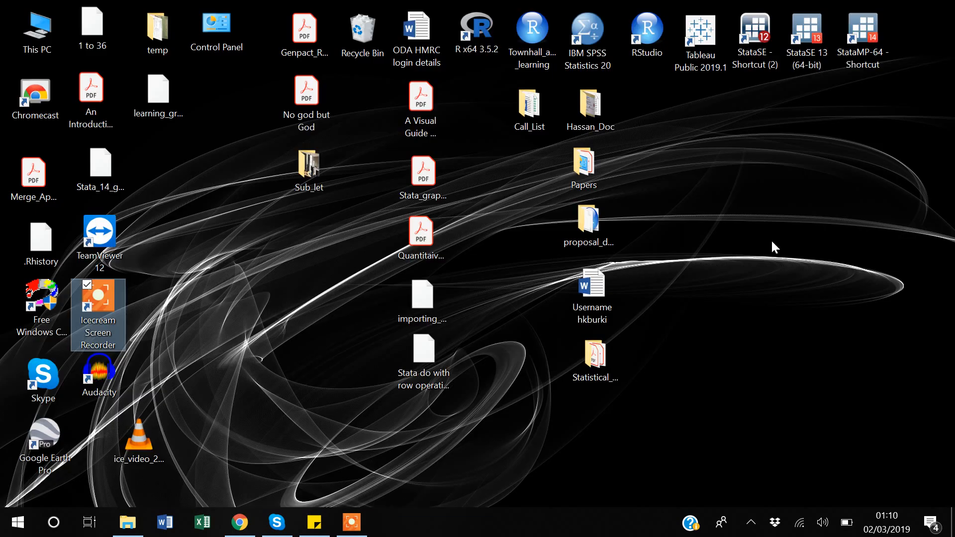
- Open amzn_stock from the Connect Data 2 folder, review the tables on its pages and close the PDF
click(128, 523)
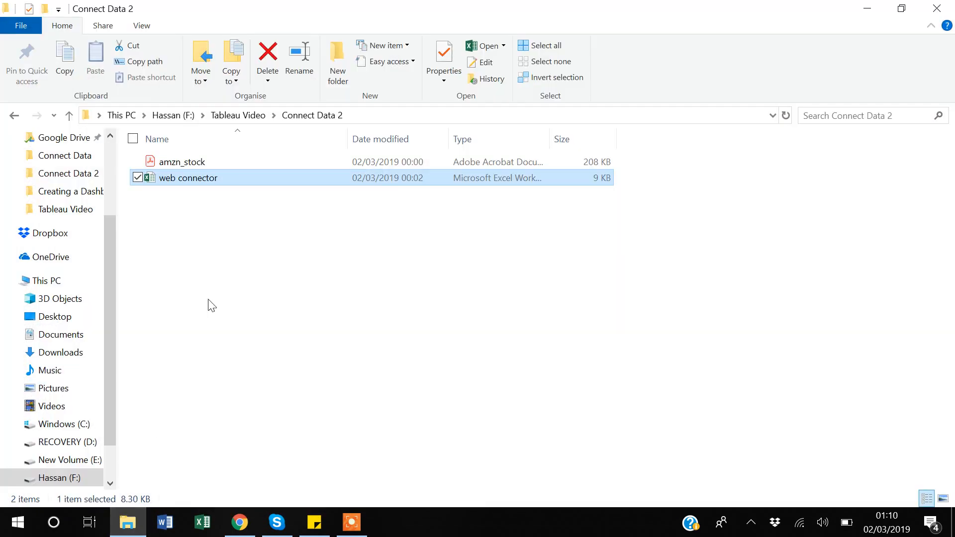
double_click(185, 163)
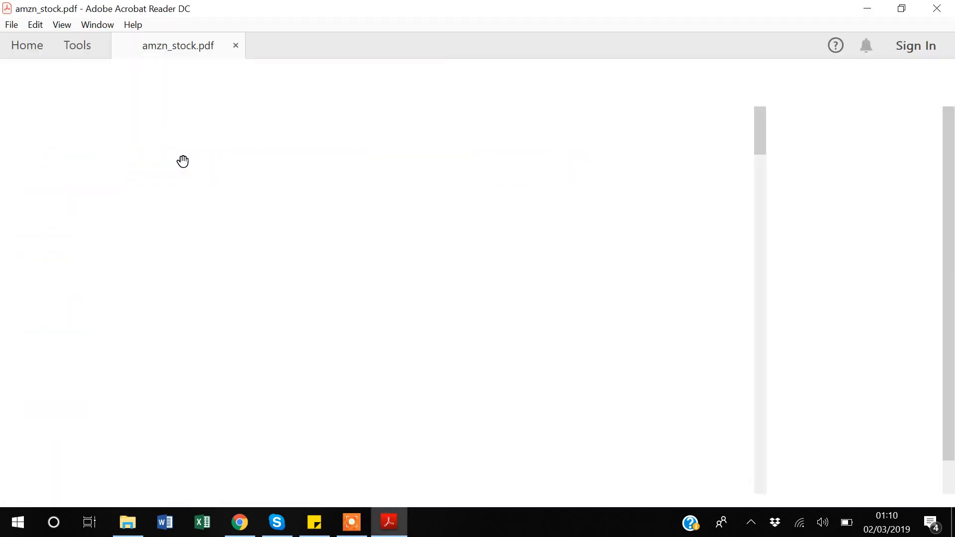
scroll(296, 259, down, 2)
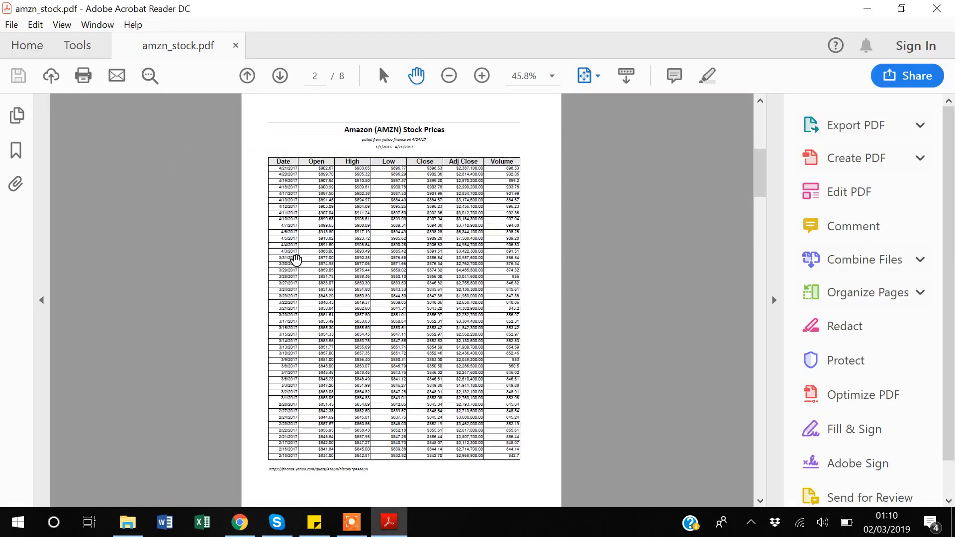
scroll(296, 260, up, 2)
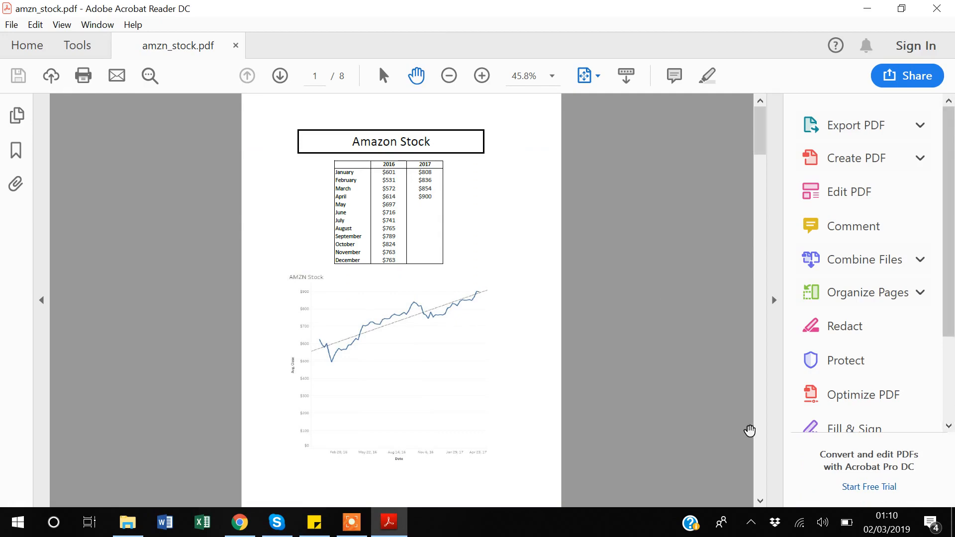
click(760, 501)
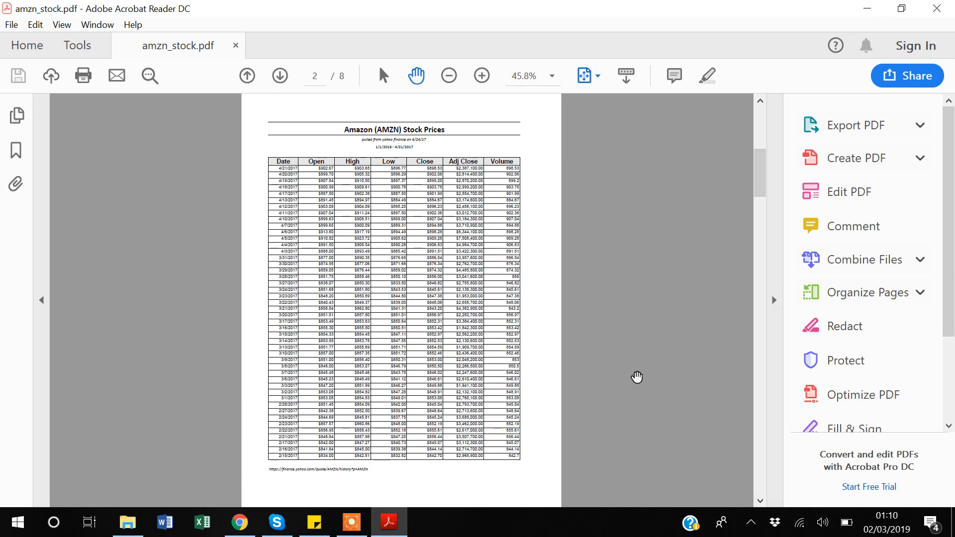
click(761, 501)
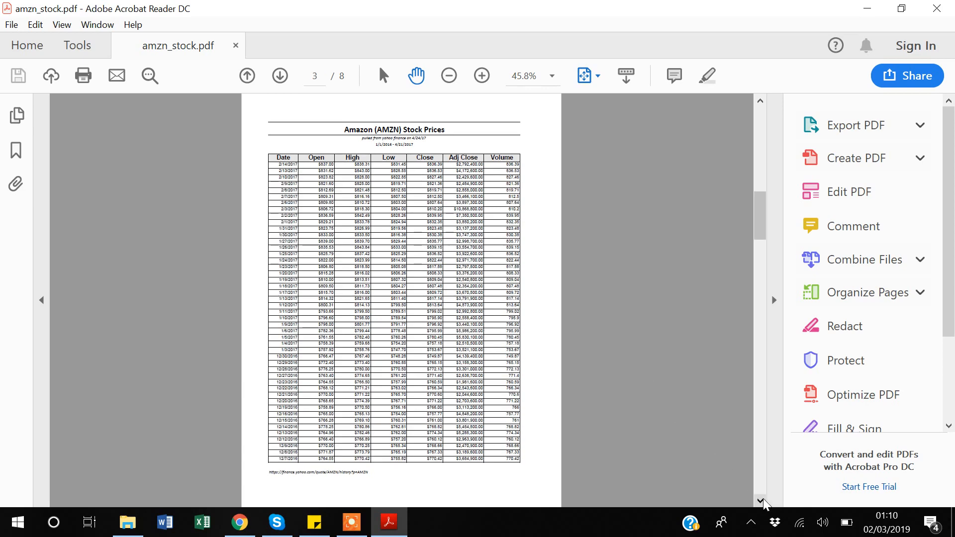
drag(760, 503, 759, 503)
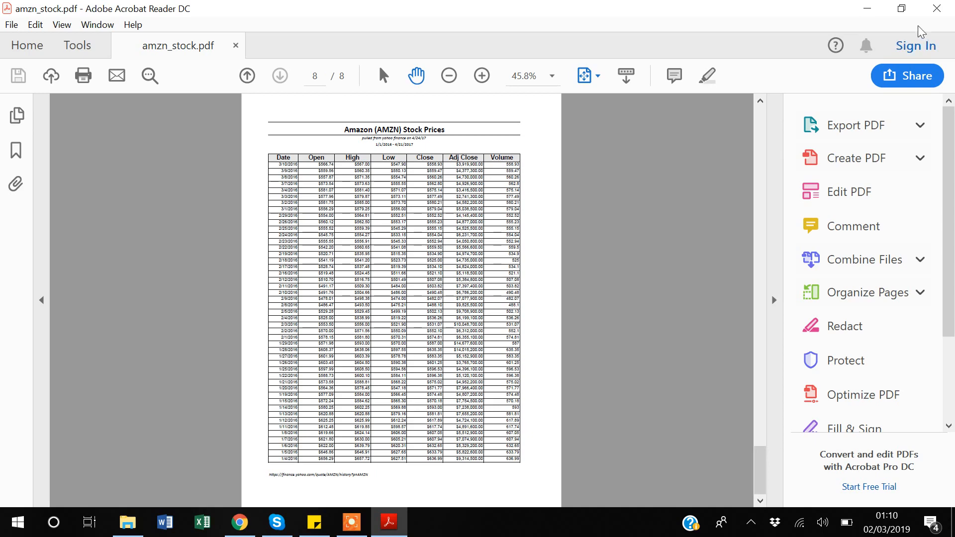
click(927, 12)
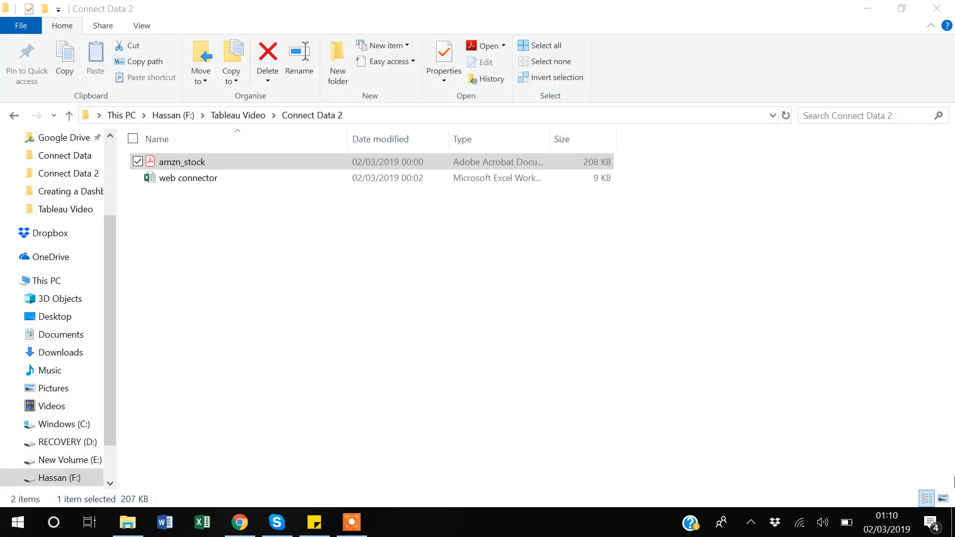
- Launch Tableau Public from the desktop and connect to the PDF file amzn_stock
click(954, 524)
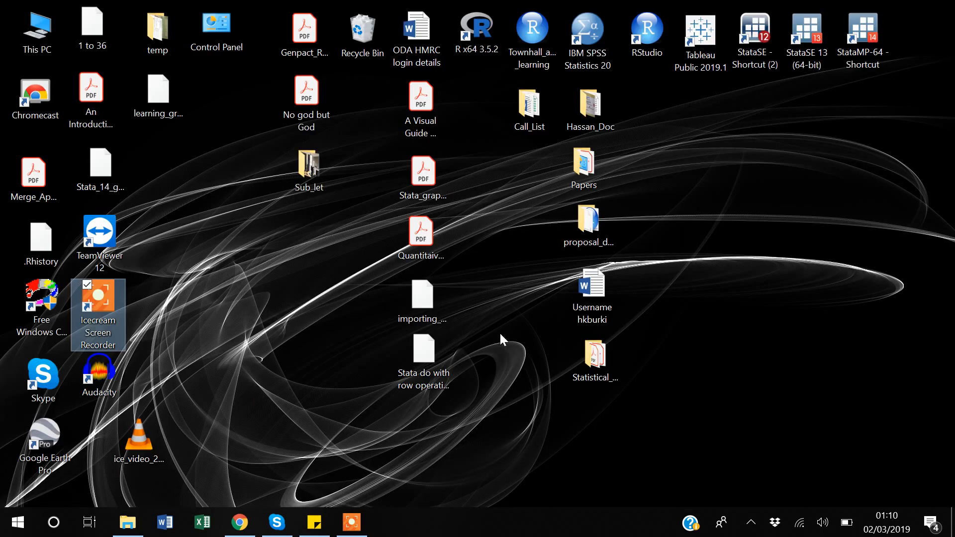
double_click(707, 45)
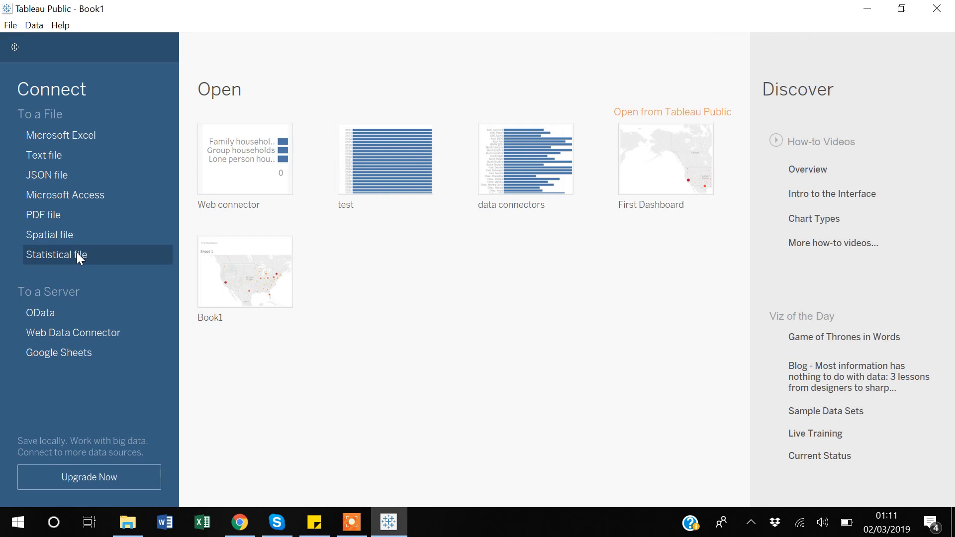
click(39, 216)
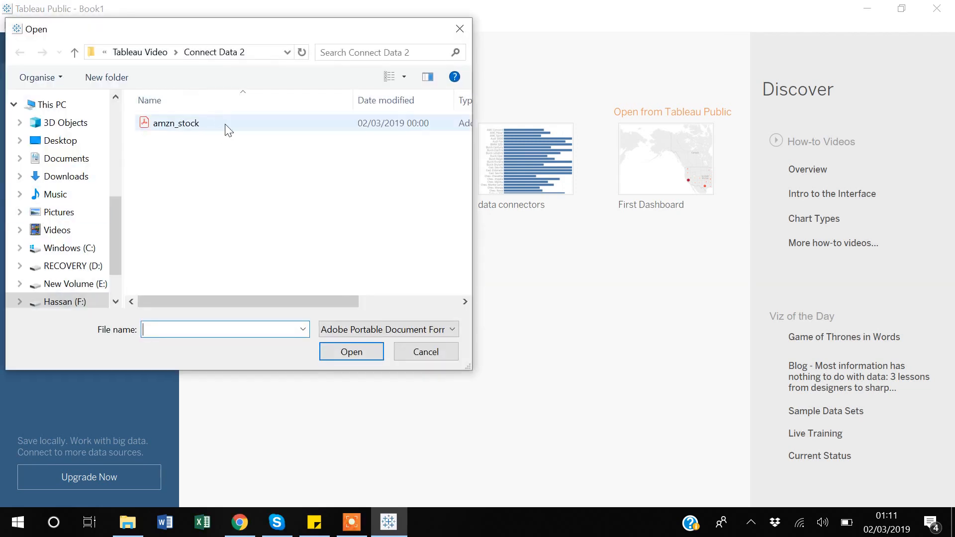
click(183, 125)
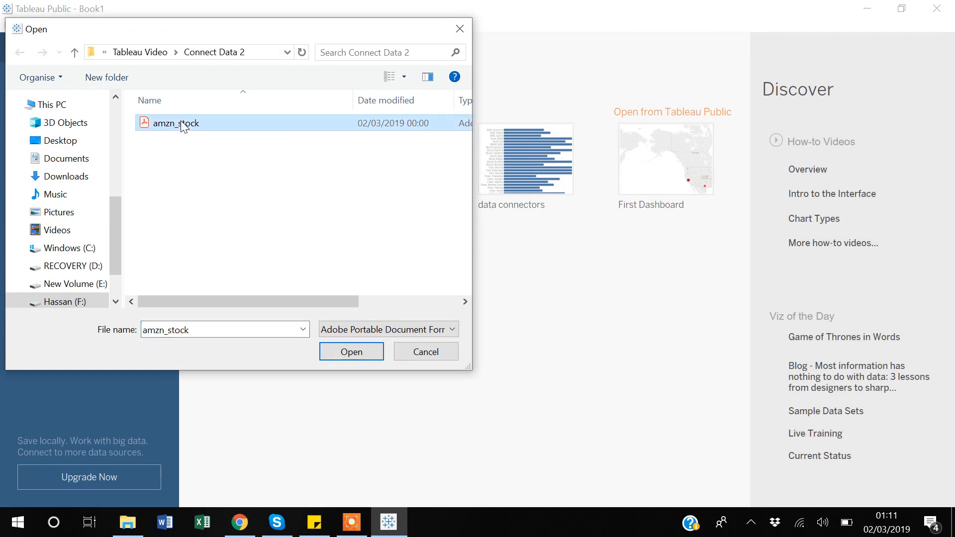
click(351, 352)
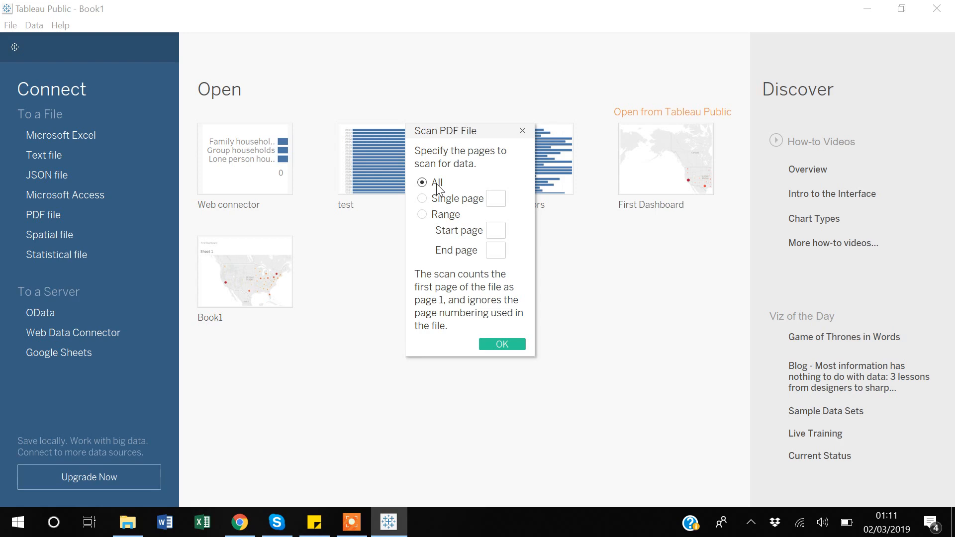
- Scan the PDF for data using a page range from 2 to 8
click(422, 215)
text(2)
click(500, 251)
click(495, 250)
click(495, 228)
click(501, 343)
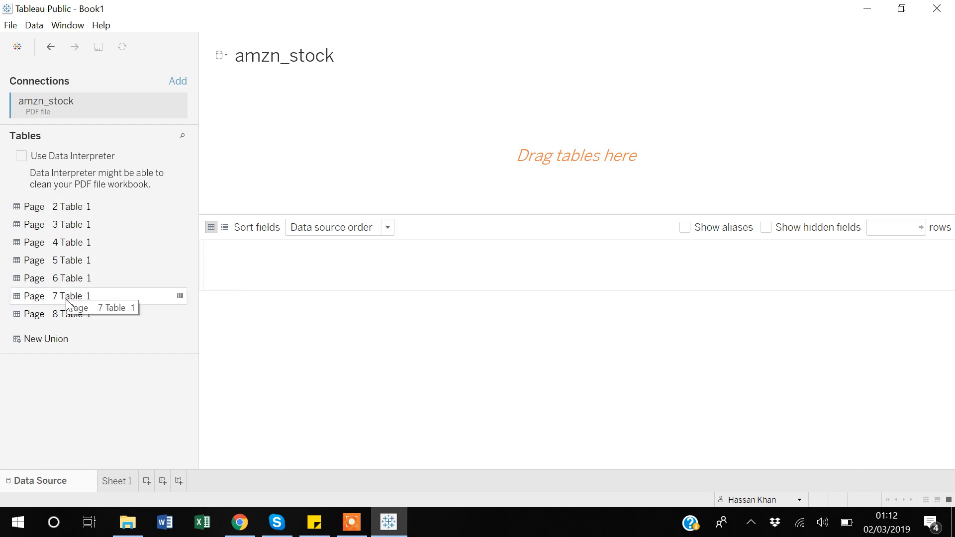
- Add Page 2 Table 1 to the data source, check its rows and clean it with Data Interpreter
click(60, 207)
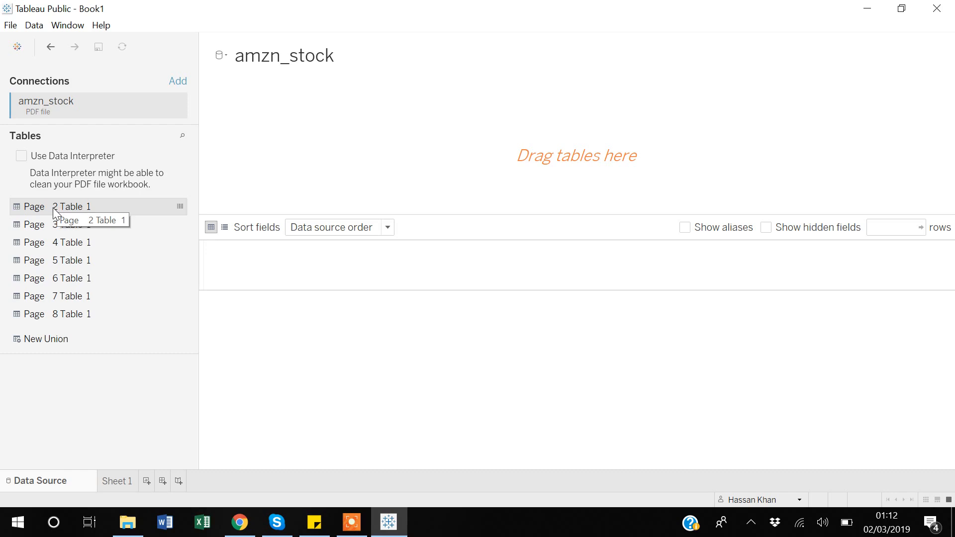
drag(55, 209, 311, 132)
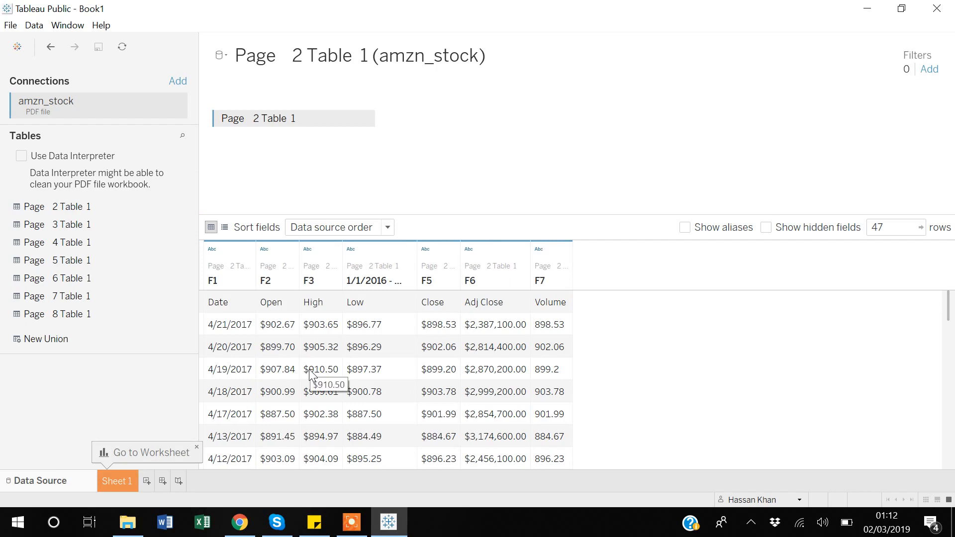
scroll(309, 374, down, 4)
scroll(309, 374, up, 4)
scroll(310, 374, down, 1)
scroll(310, 374, down, 3)
scroll(310, 374, up, 4)
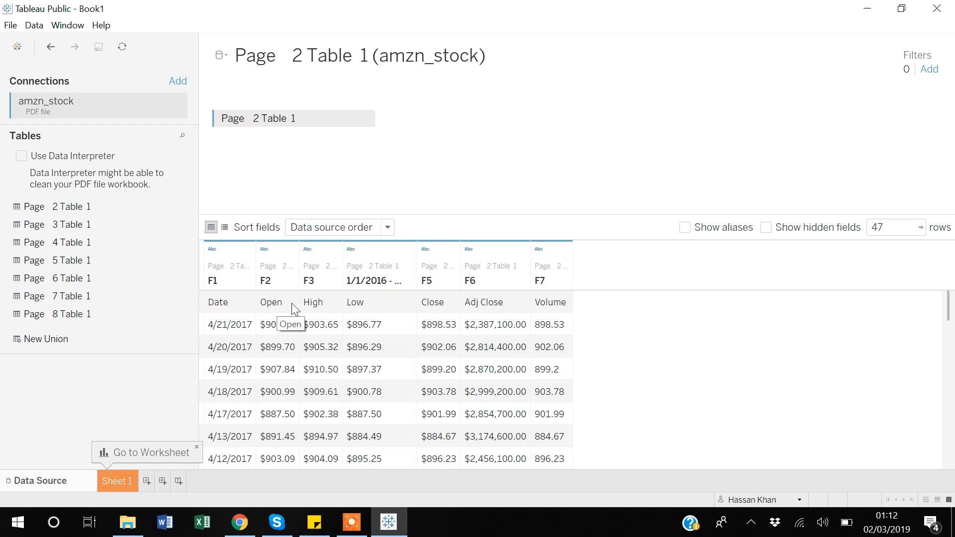
click(21, 156)
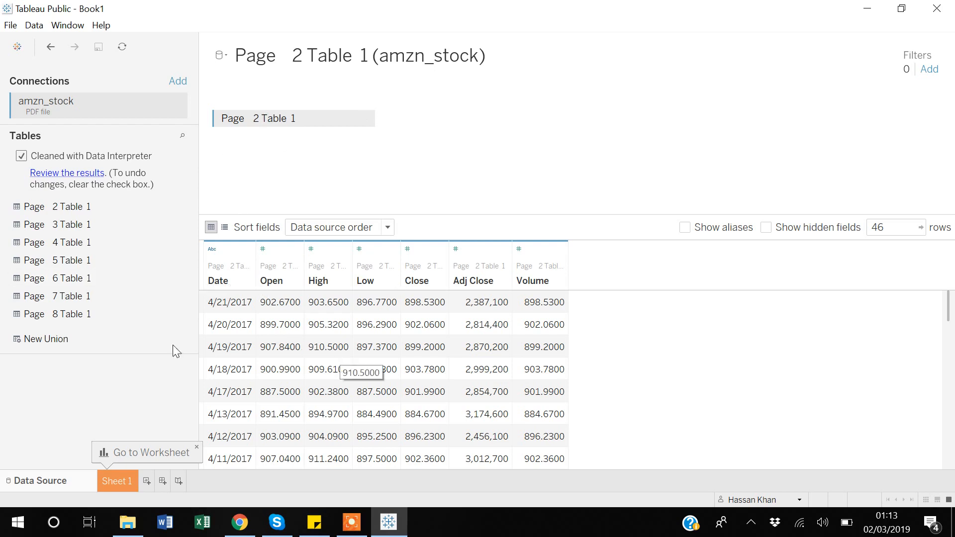
click(56, 226)
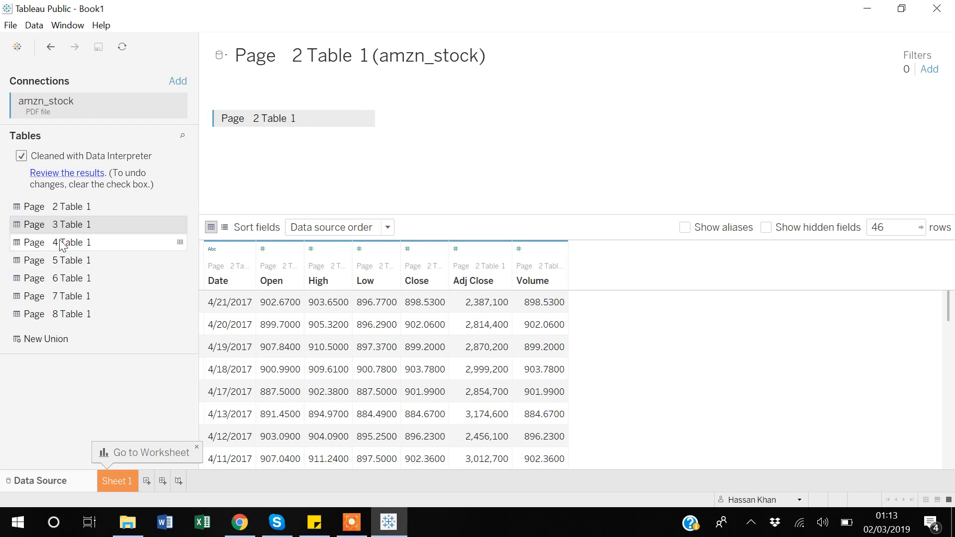
ctrl+click(58, 240)
ctrl+click(59, 264)
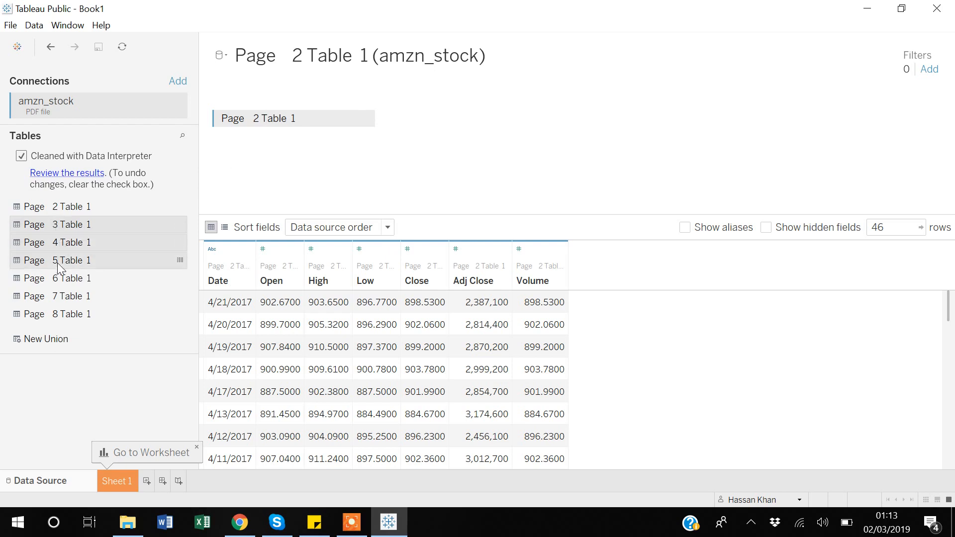
ctrl+click(60, 279)
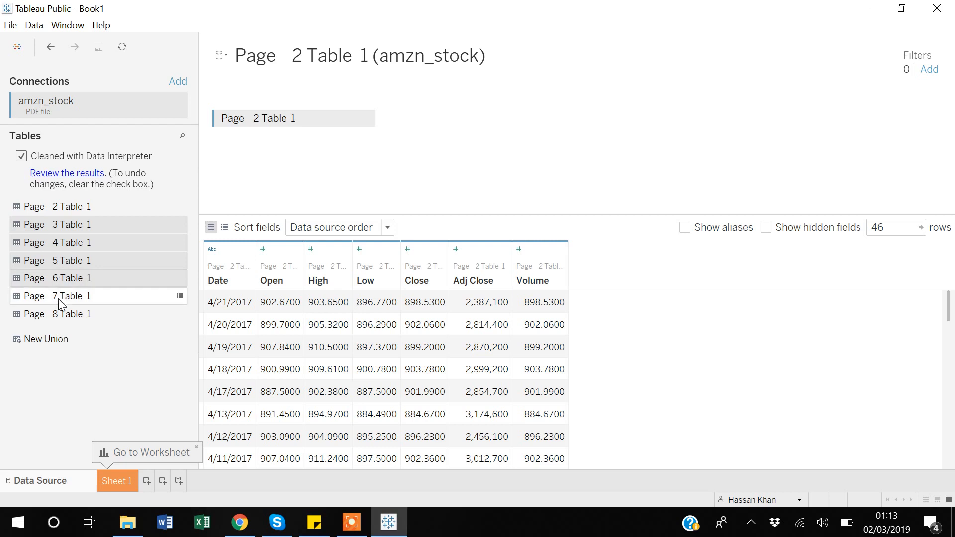
ctrl+click(58, 298)
click(60, 314)
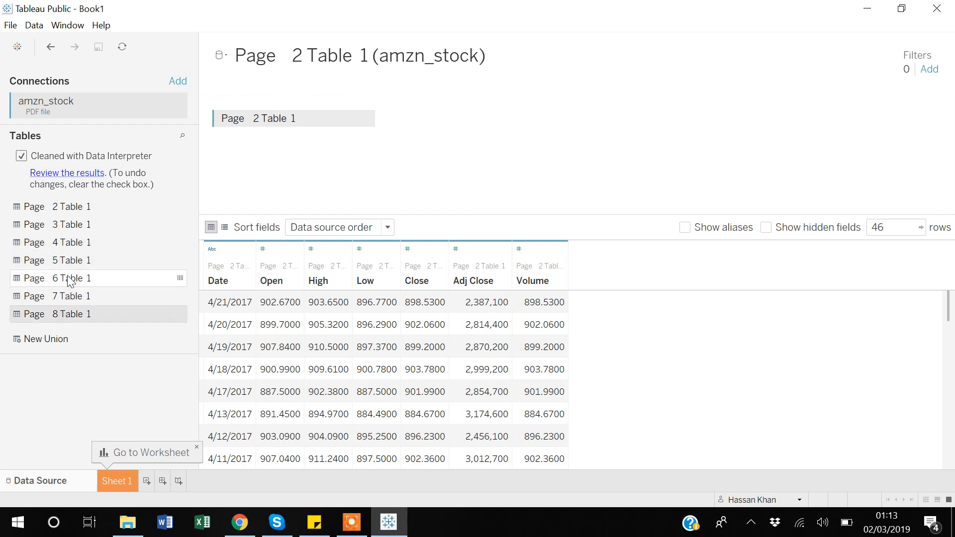
- Select Page 3 Table 1 through Page 8 Table 1 together and union them with Page 2 Table 1
click(64, 226)
ctrl+click(66, 244)
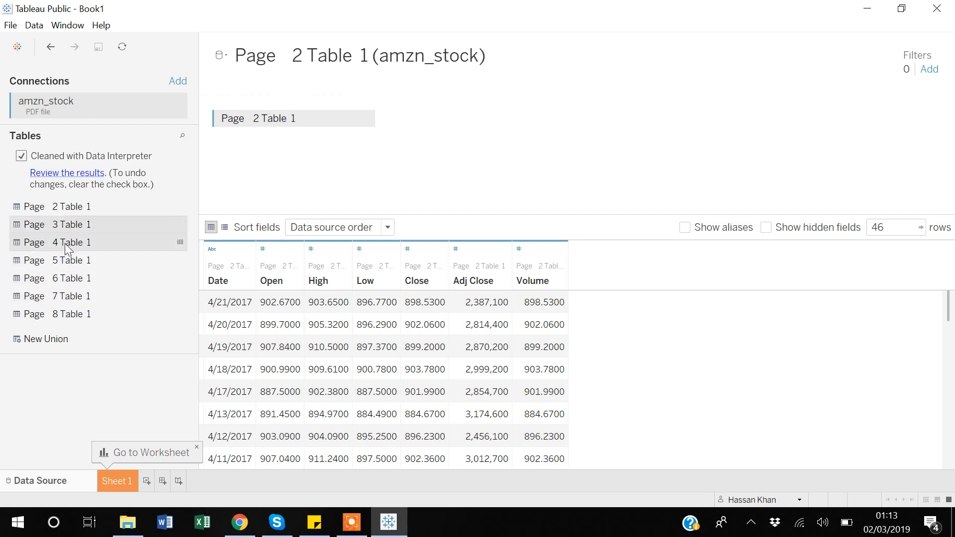
ctrl+click(67, 262)
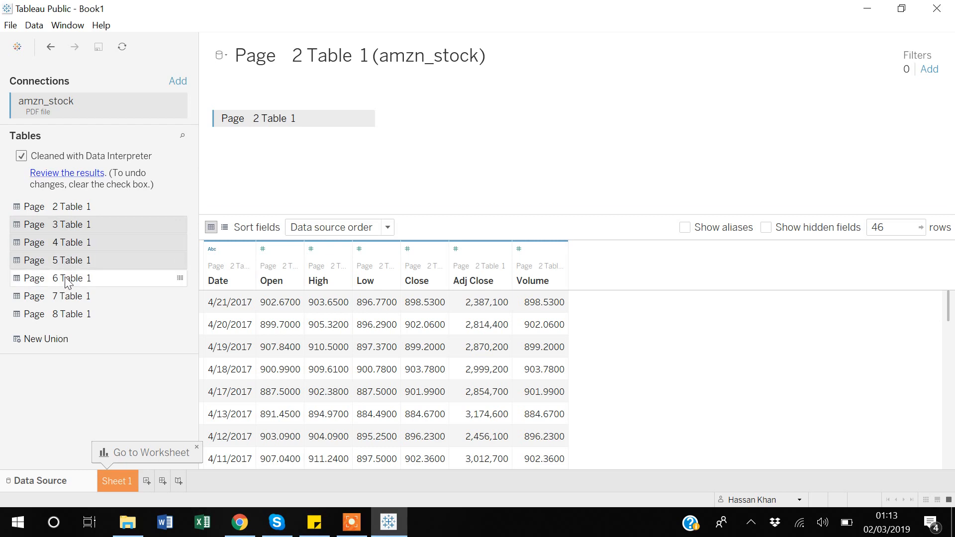
ctrl+click(66, 279)
ctrl+click(67, 296)
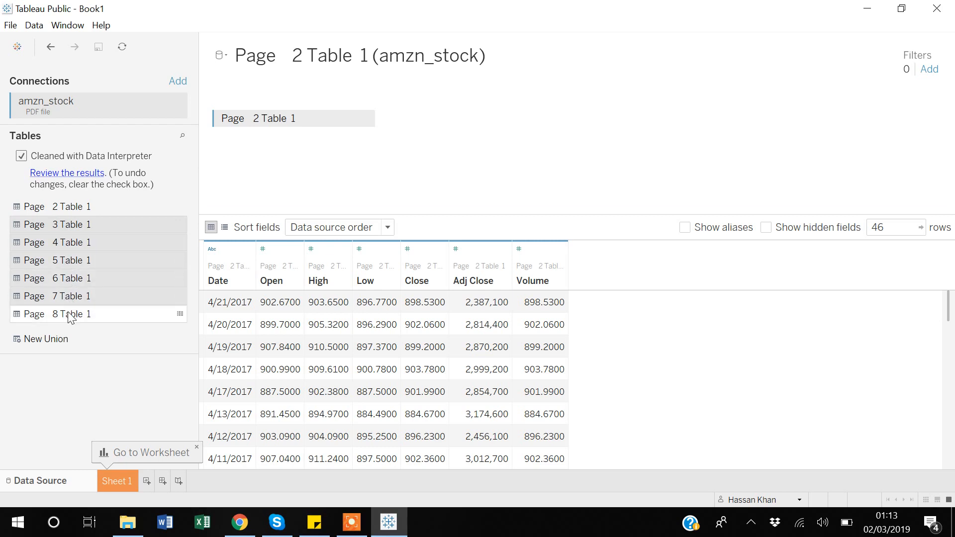
ctrl+click(70, 314)
drag(70, 314, 280, 145)
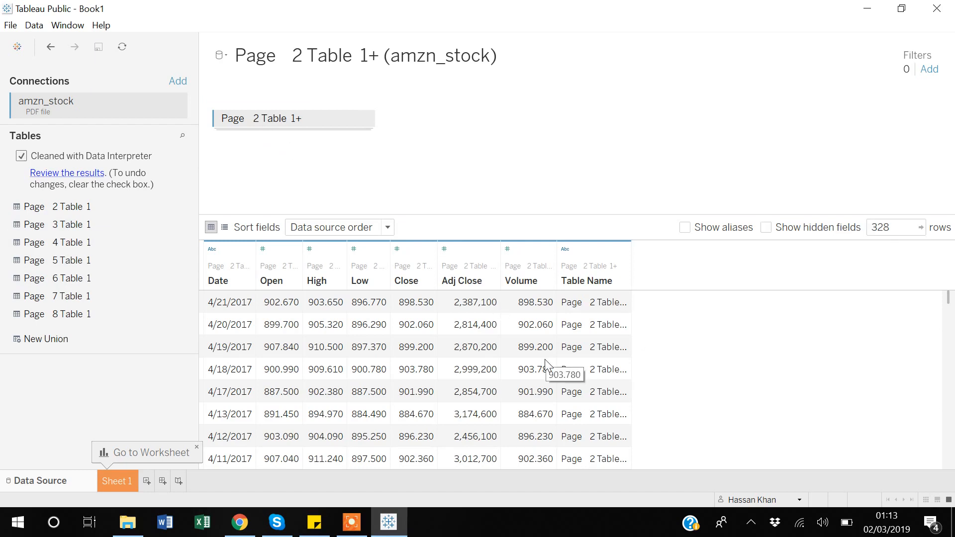
- Examine the union's rows and the Table Name column to check that every page is included
scroll(547, 367, down, 2)
scroll(547, 367, down, 20)
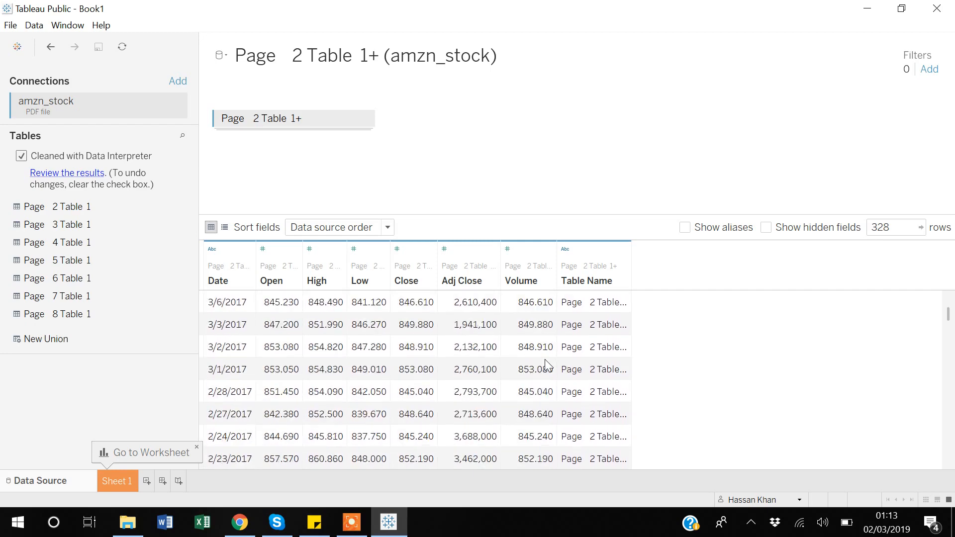
scroll(547, 367, down, 20)
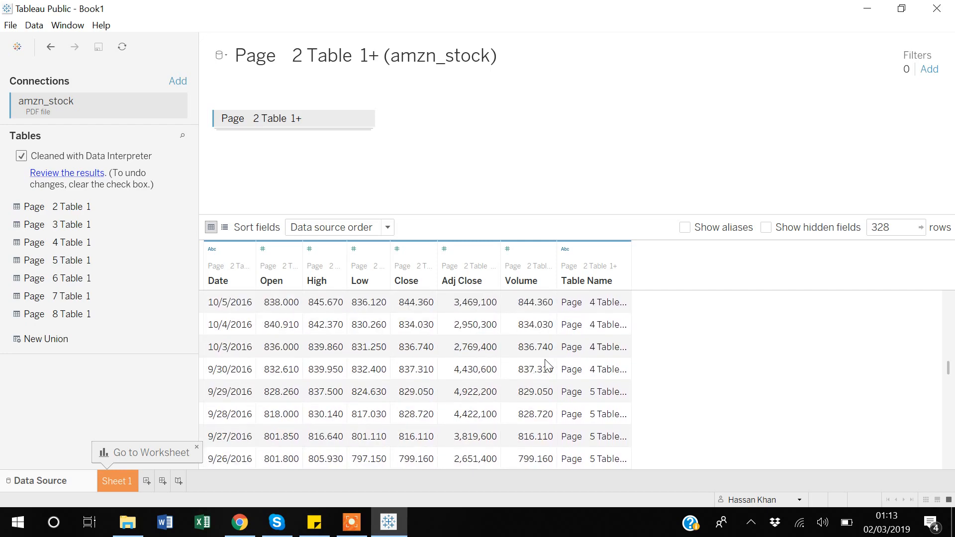
scroll(547, 367, down, 11)
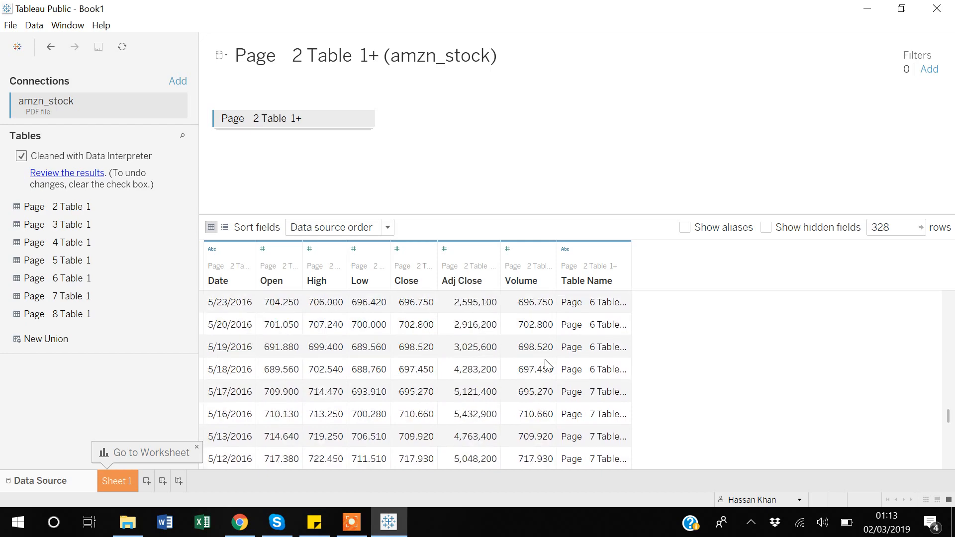
scroll(547, 367, up, 20)
scroll(547, 366, up, 20)
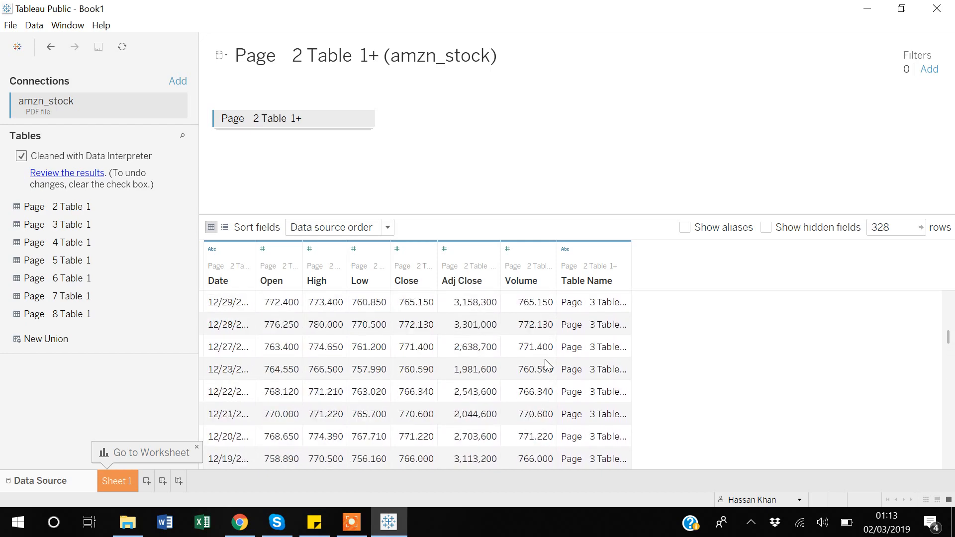
scroll(547, 367, up, 2)
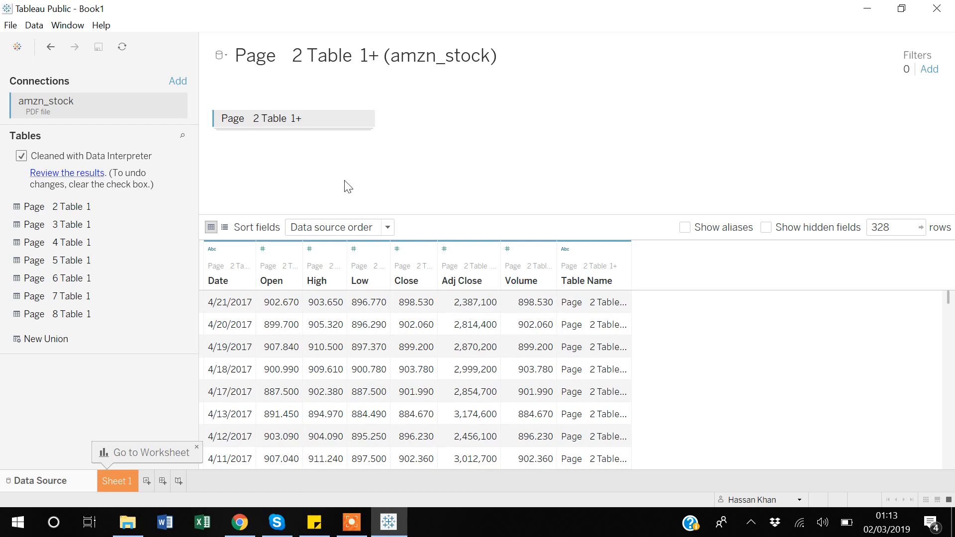
- Remove the union from the data source and rebuild it from all tables, Page 2 Table 1 through Page 8 Table 1, at once
mouse_move(367, 128)
click(366, 121)
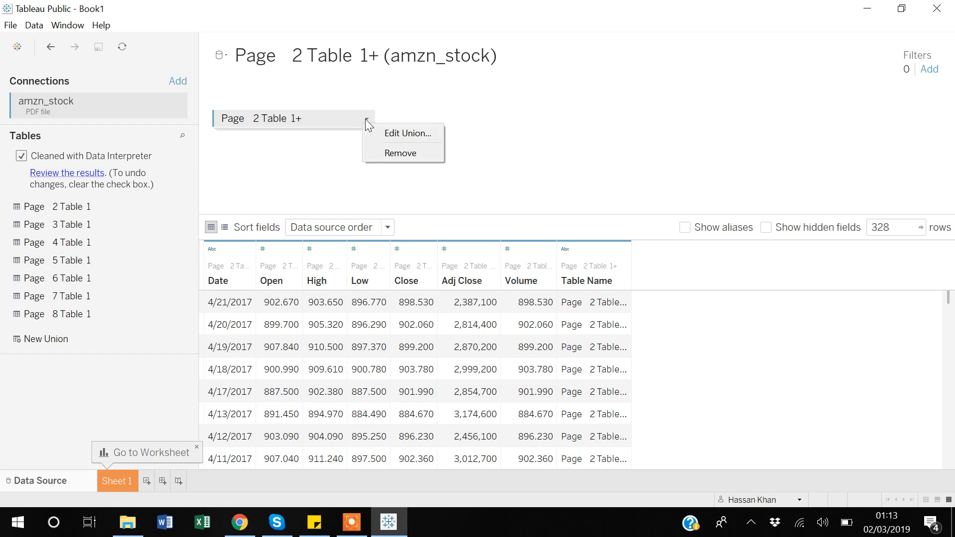
click(401, 154)
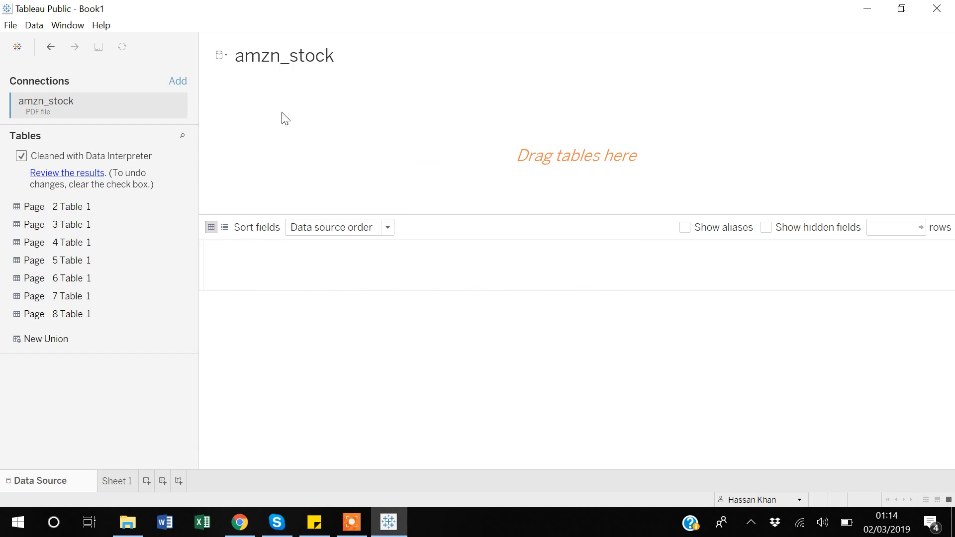
drag(77, 208, 69, 312)
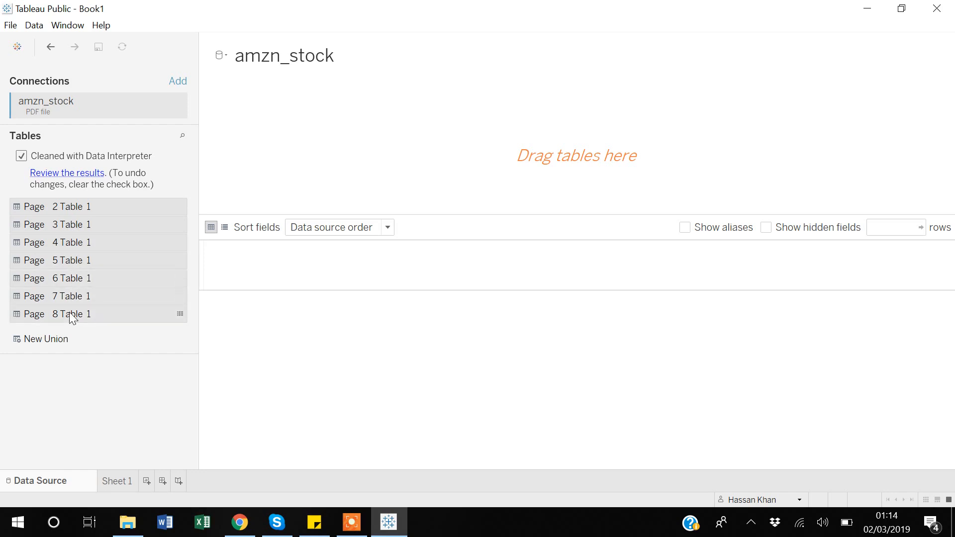
drag(110, 224, 300, 126)
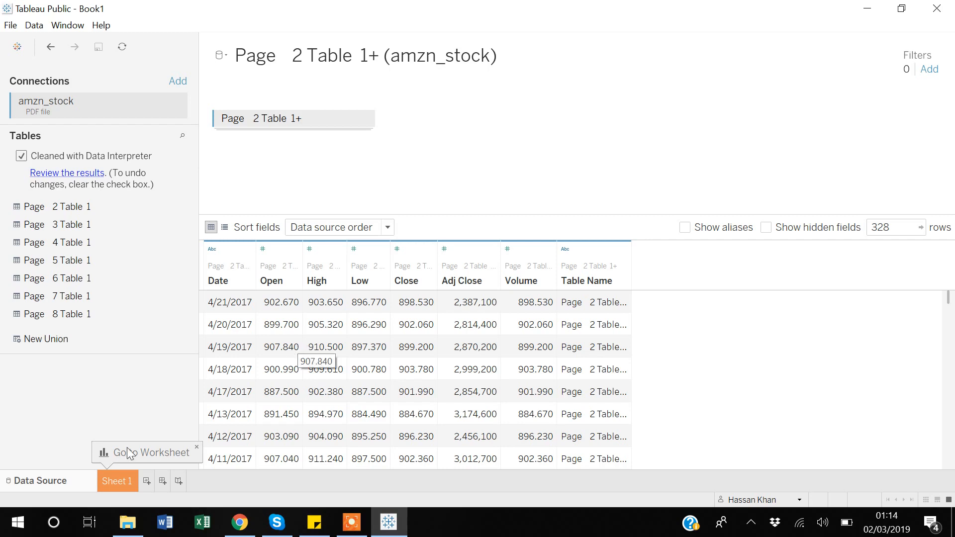
- Open Sheet 1 and chart the High measure as horizontal bars with Show Me
click(122, 485)
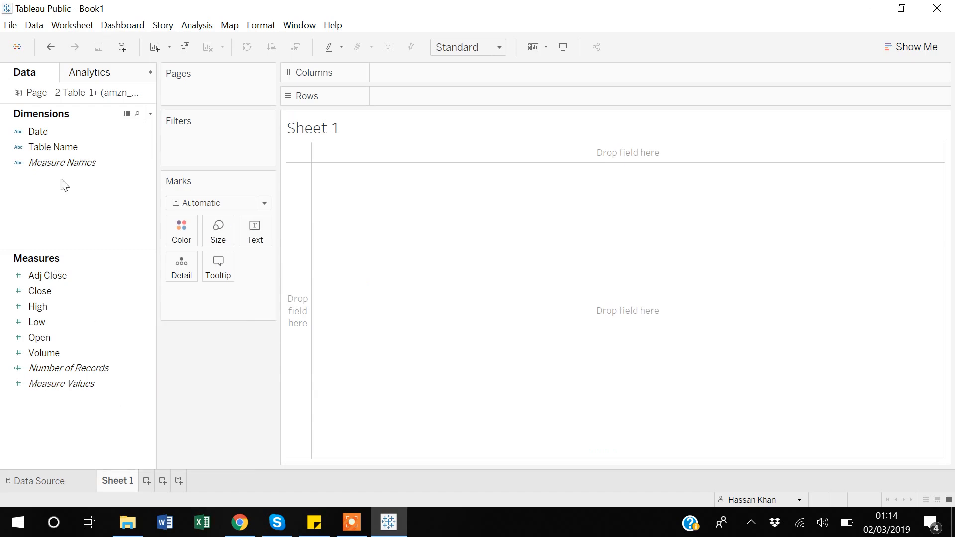
click(37, 136)
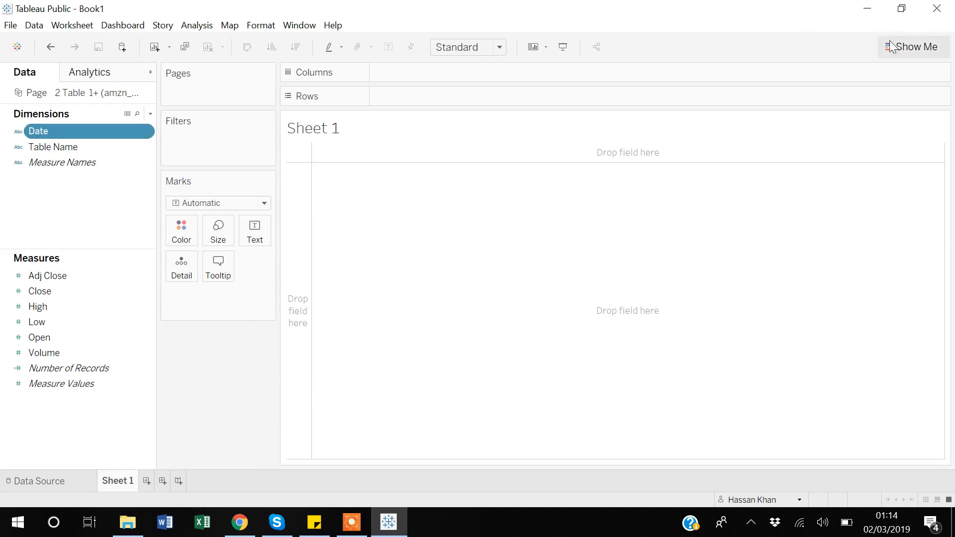
click(915, 50)
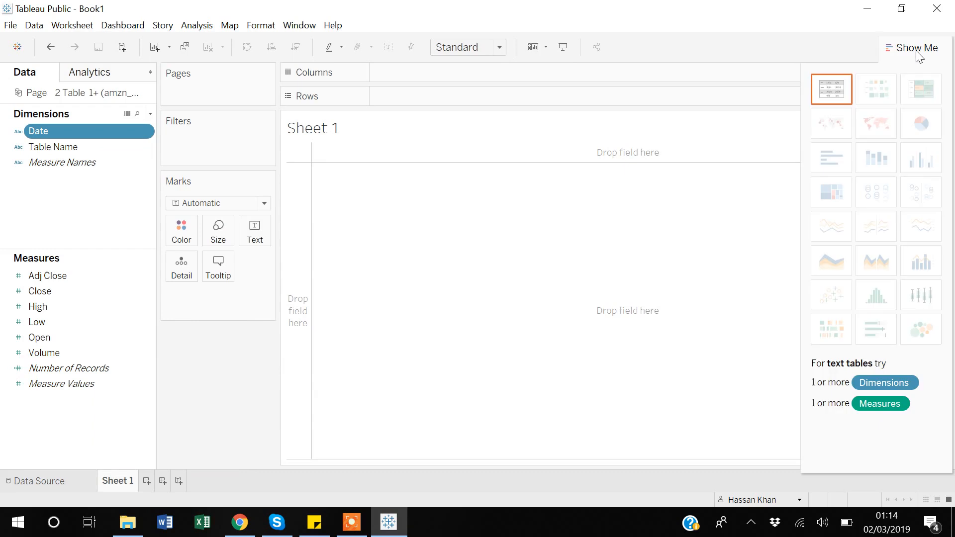
ctrl+click(69, 293)
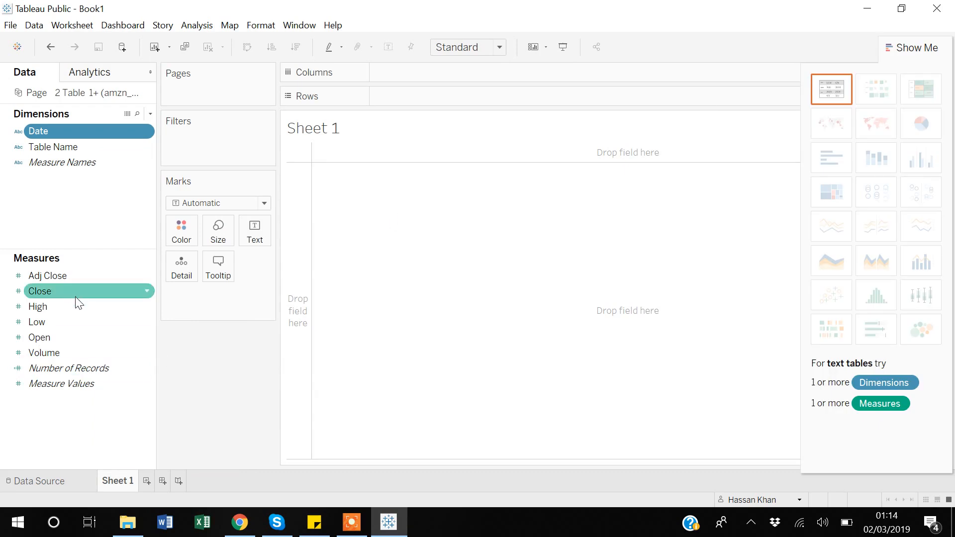
click(37, 308)
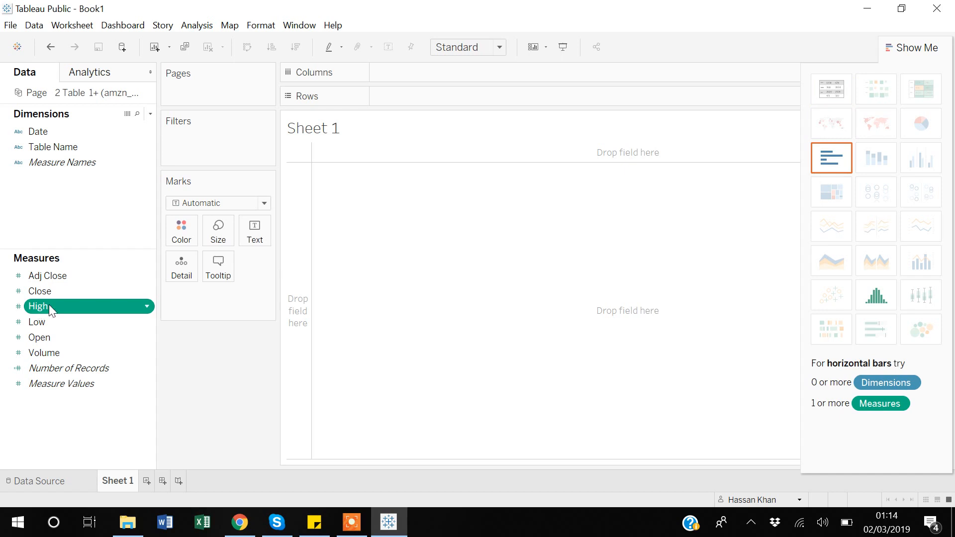
click(828, 159)
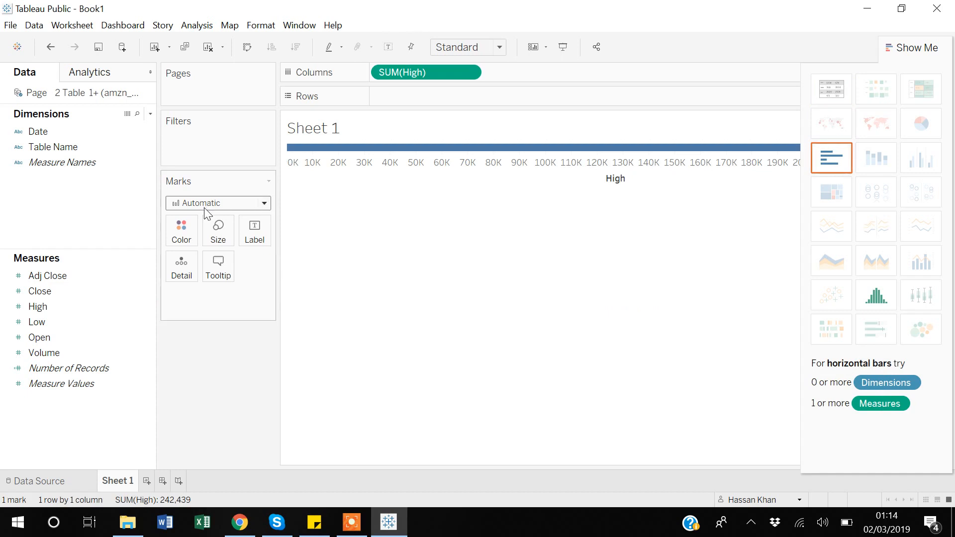
- Change the mark type to Line and try to add the Low measure as a label
click(266, 203)
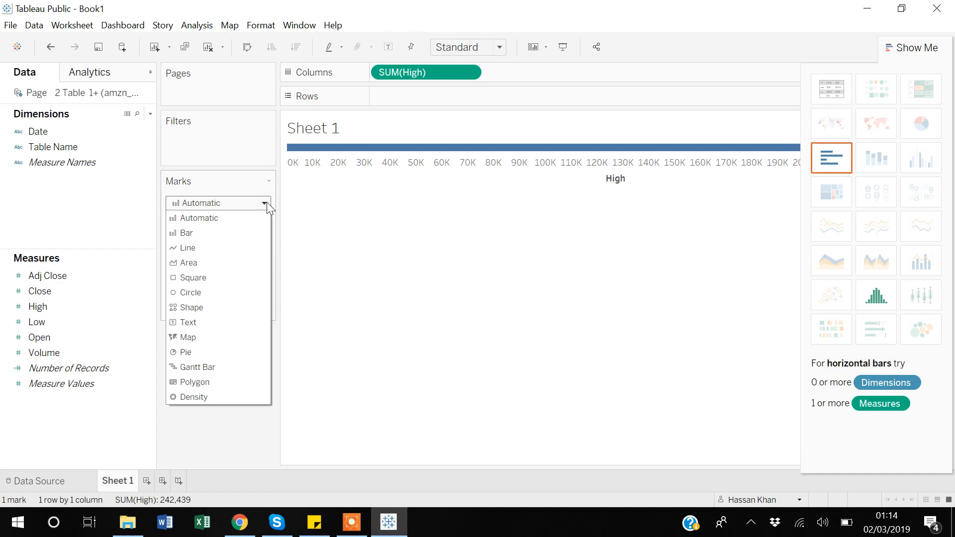
click(197, 246)
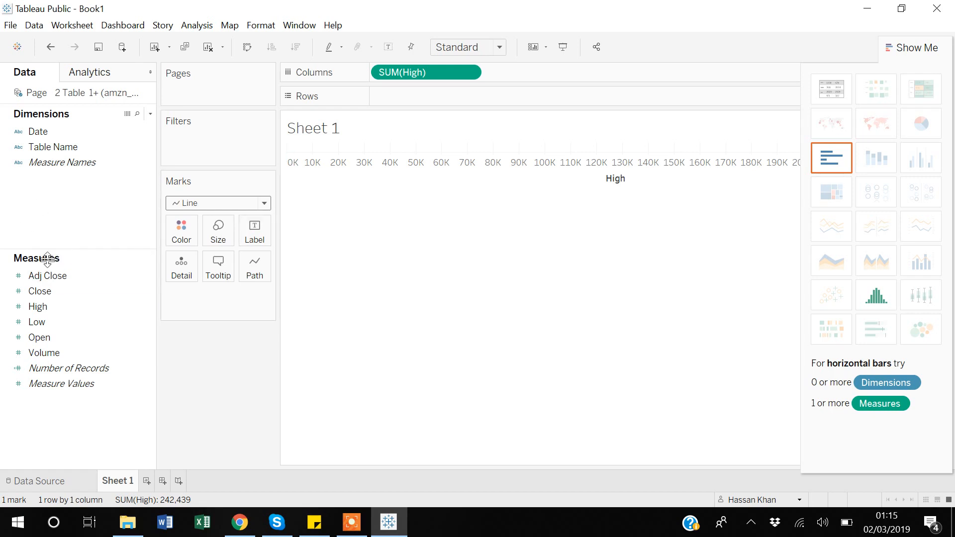
click(57, 322)
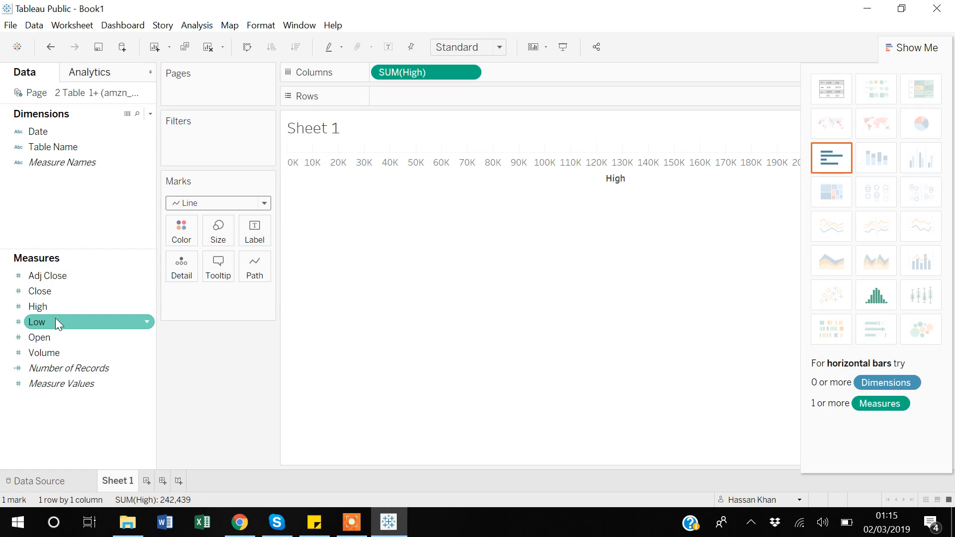
drag(55, 322, 255, 224)
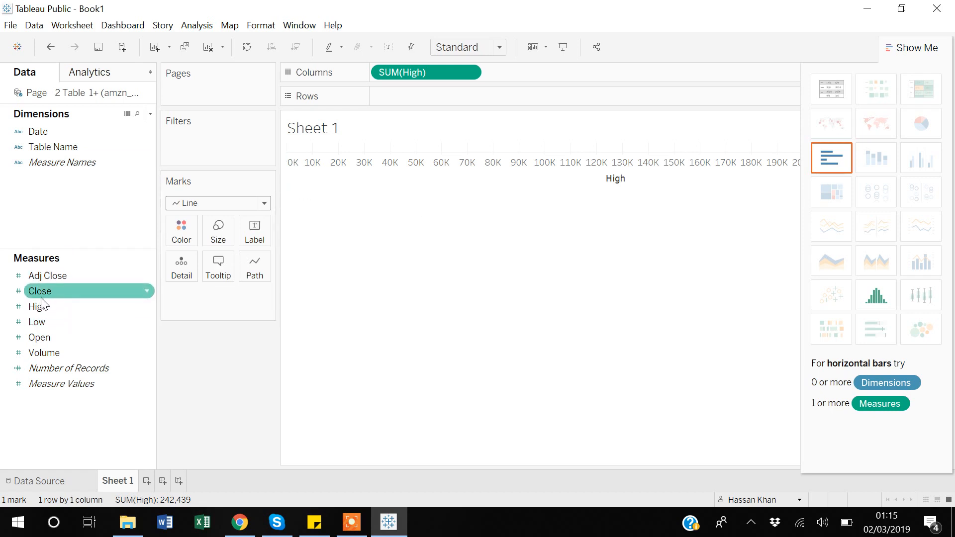
- Turn High by Date into a stacked bar chart and try to move Date from Detail to Columns
click(38, 135)
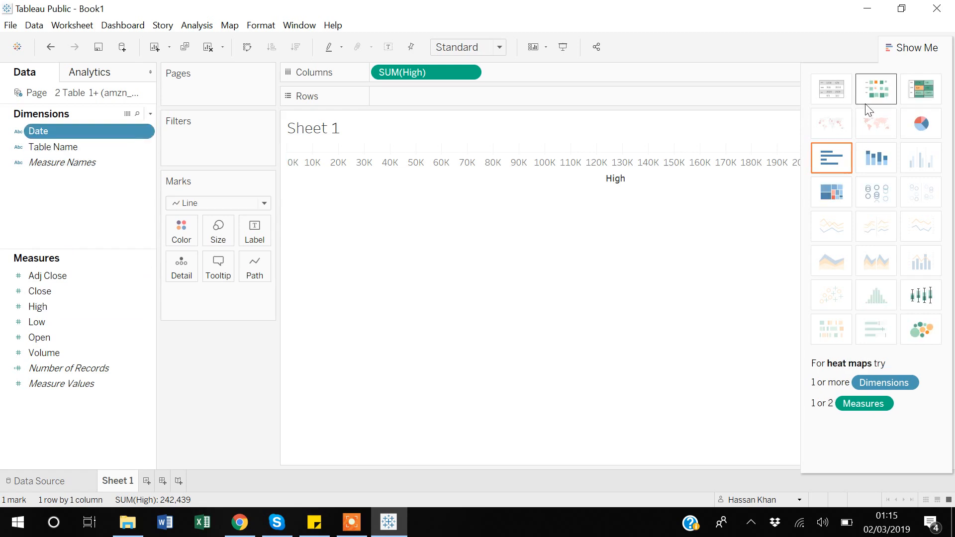
click(882, 162)
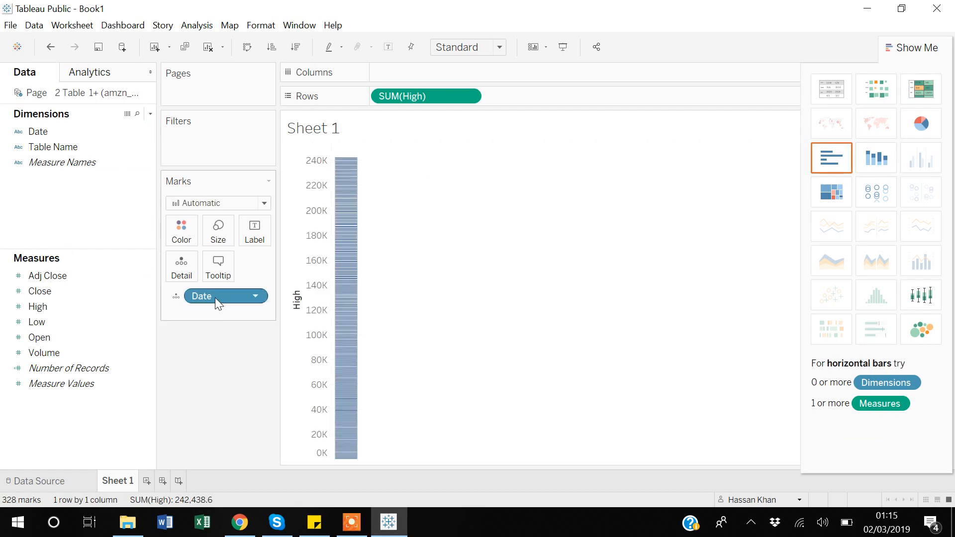
drag(215, 298, 403, 75)
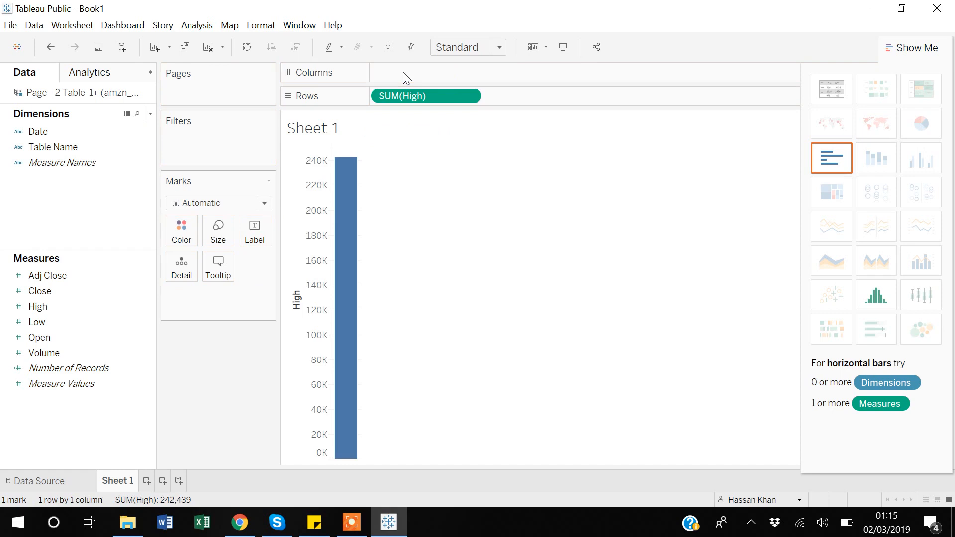
- Chart High by Date as horizontal bars with Show Me and set the mark type to Line
click(56, 130)
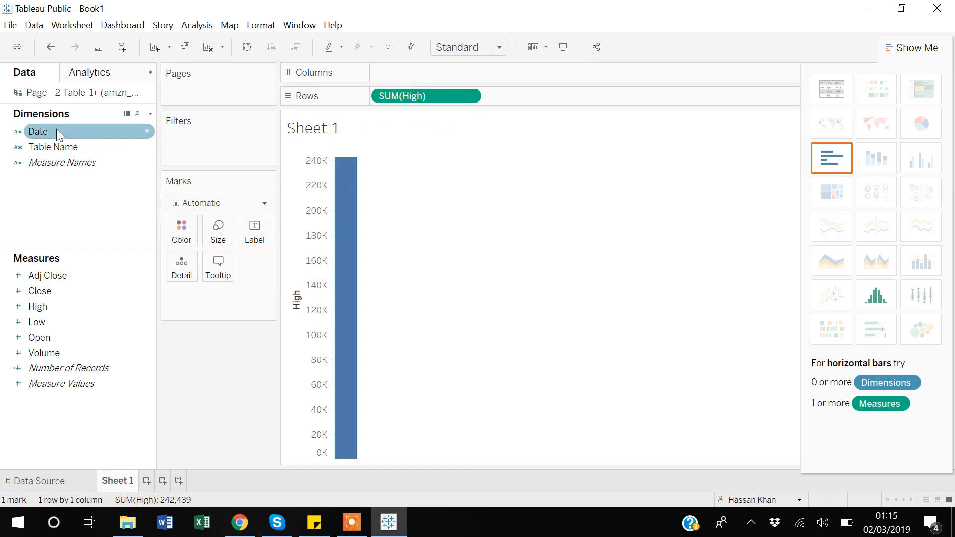
click(56, 129)
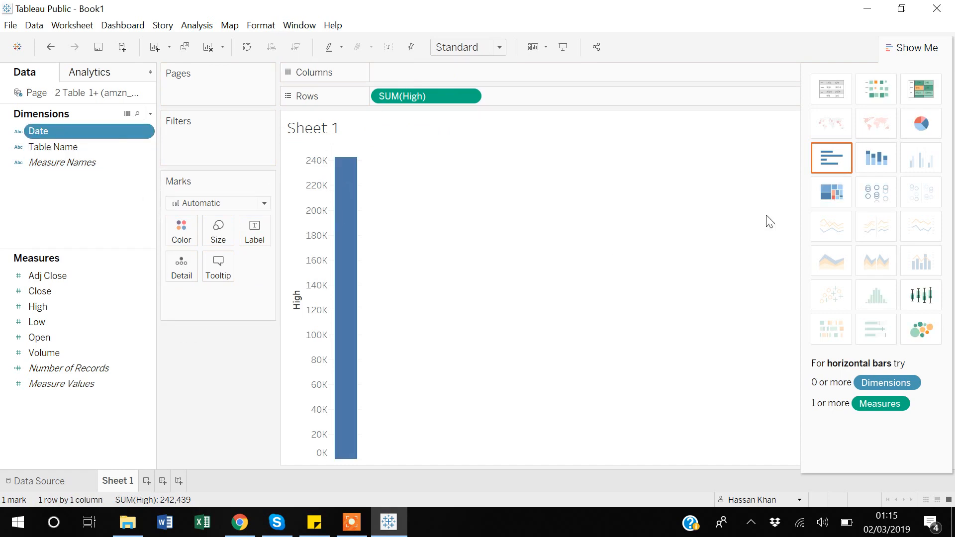
click(823, 162)
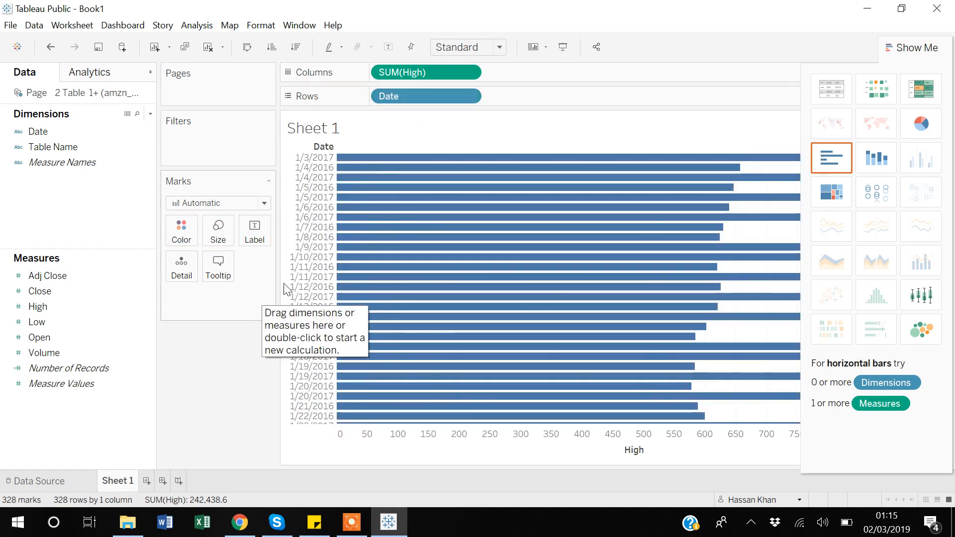
click(265, 203)
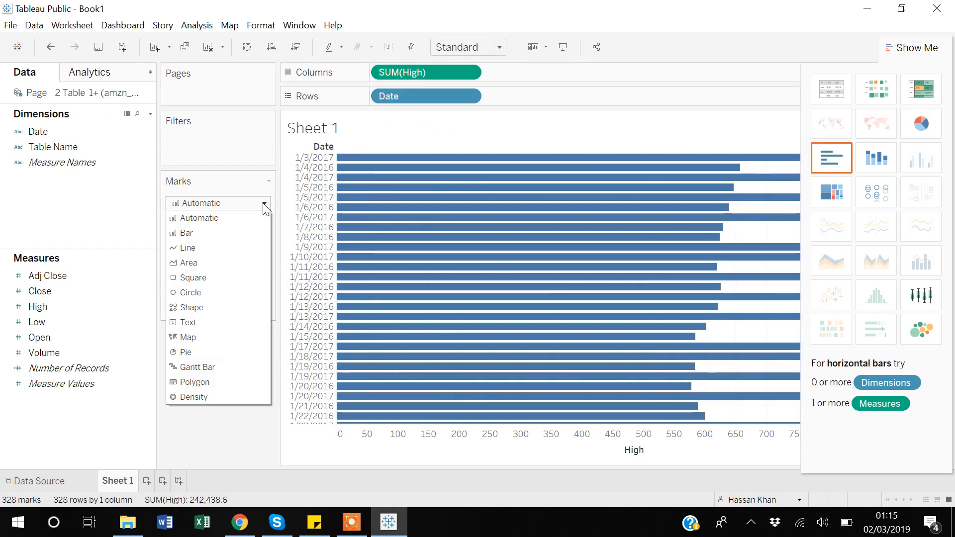
click(182, 249)
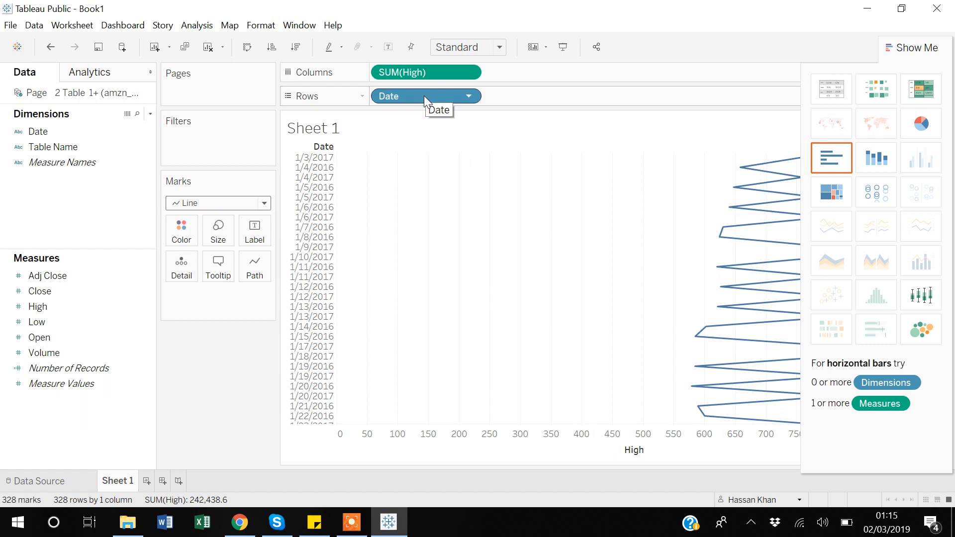
- Clear Sheet 1 by removing the Date and High fields from the Rows and Columns shelves
drag(425, 95, 548, 75)
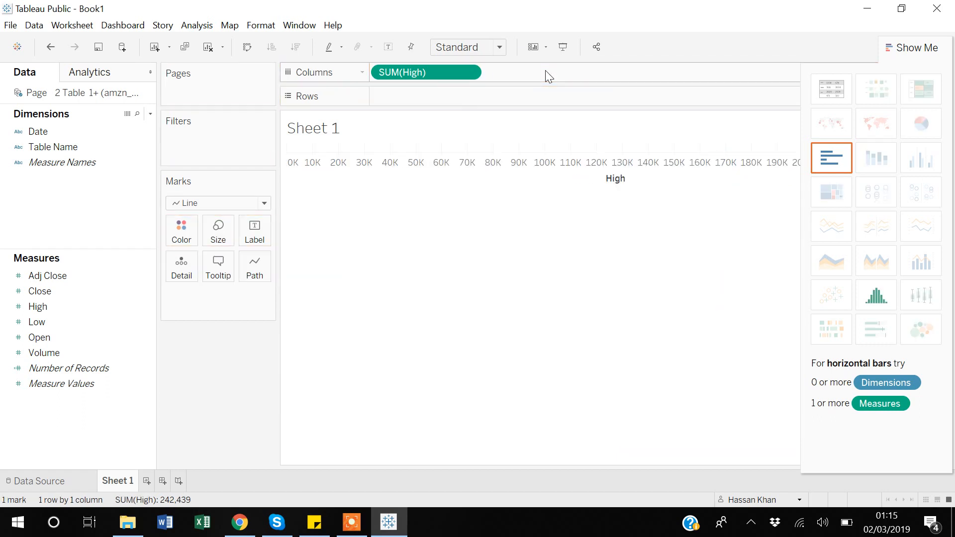
drag(448, 72, 440, 180)
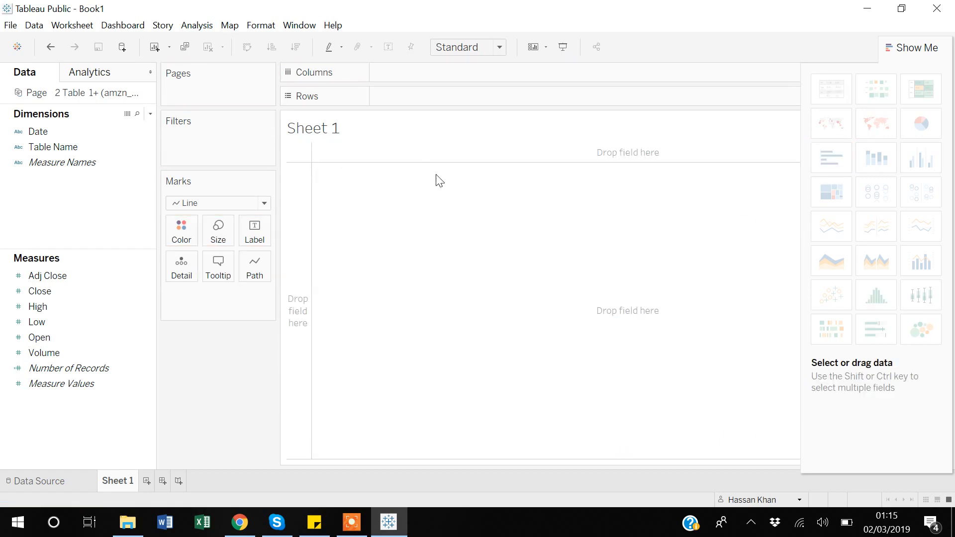
click(46, 162)
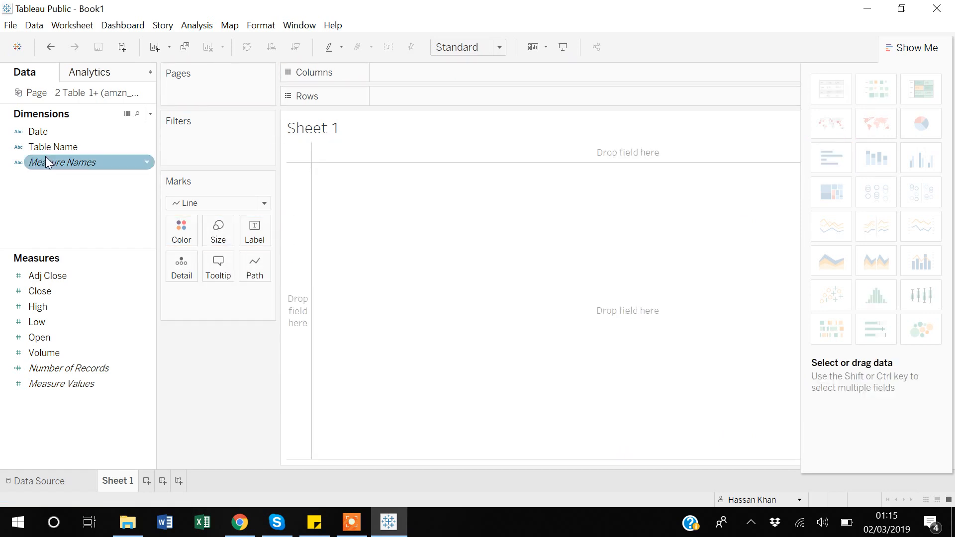
click(46, 131)
click(44, 144)
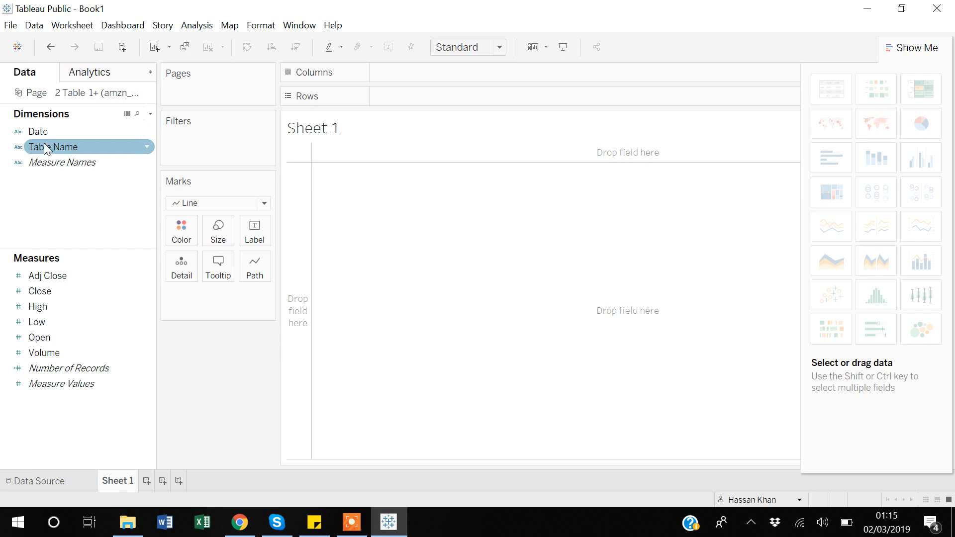
click(44, 133)
double_click(44, 141)
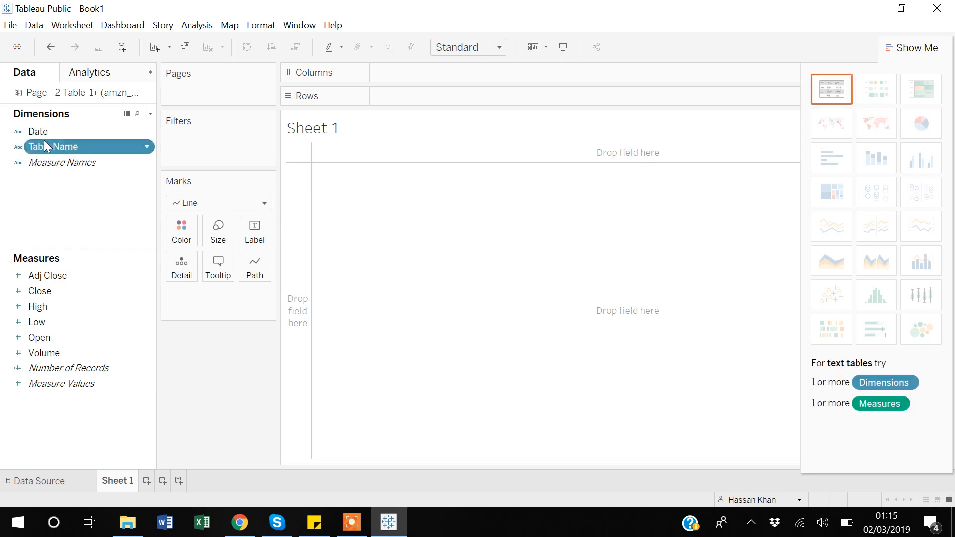
click(43, 138)
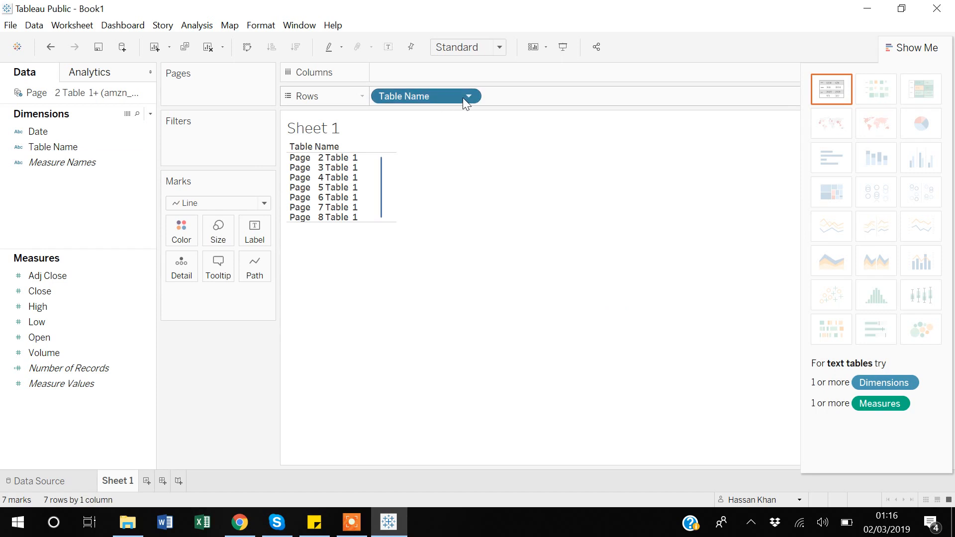
key(Delete)
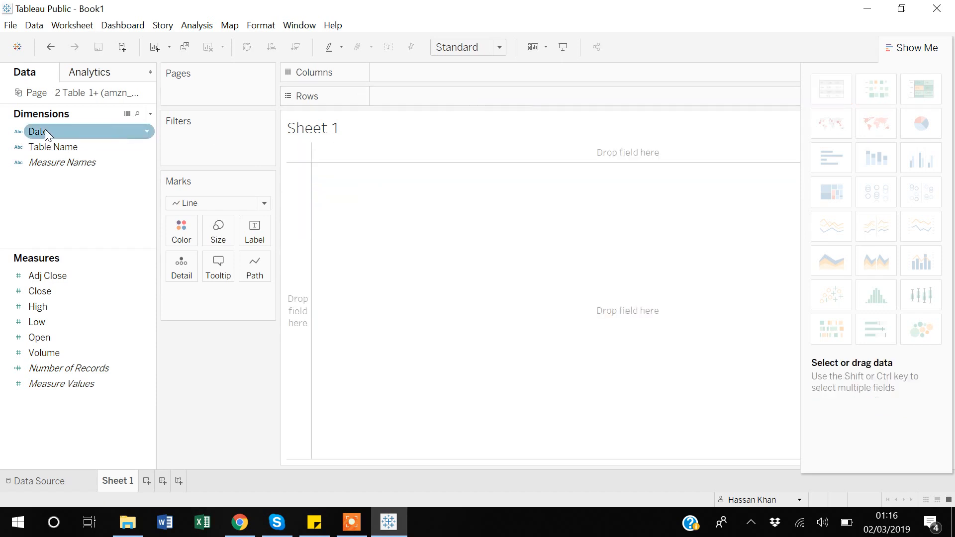
- Build a Date text table with Show Me and turn it into horizontal bars of the Close measure
click(45, 129)
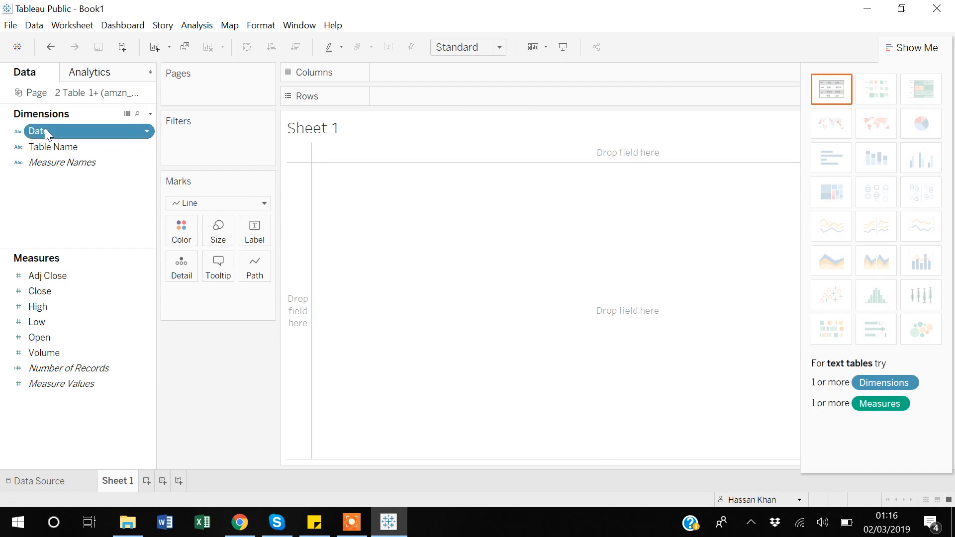
click(835, 92)
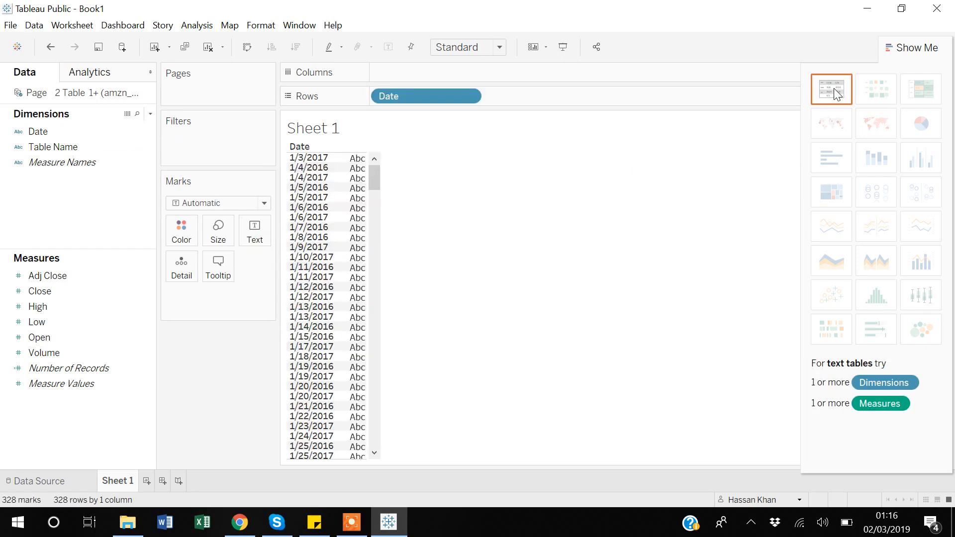
click(148, 288)
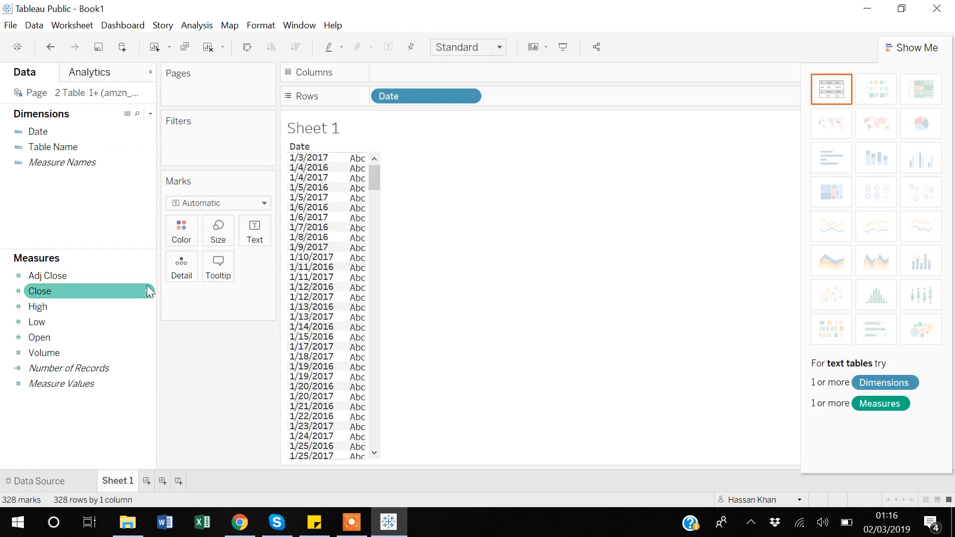
click(42, 294)
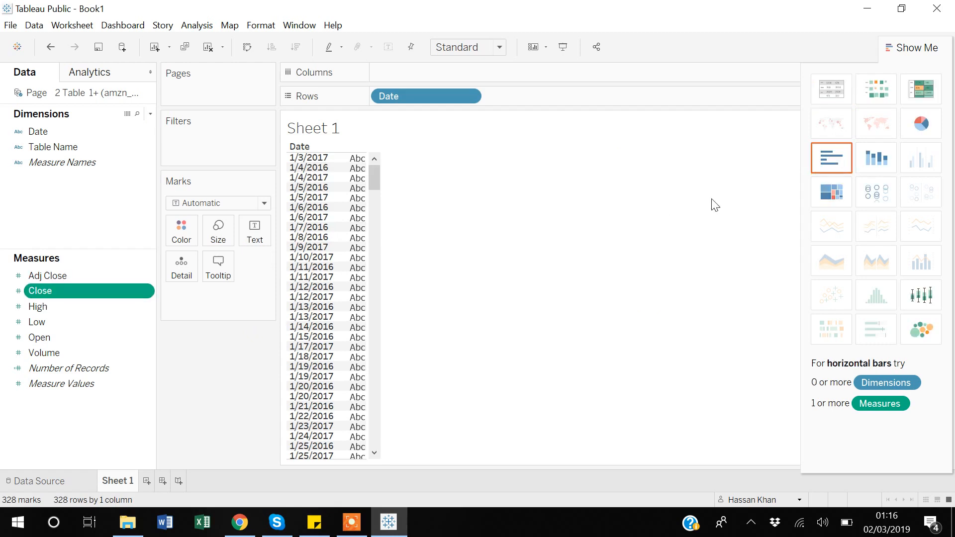
click(839, 166)
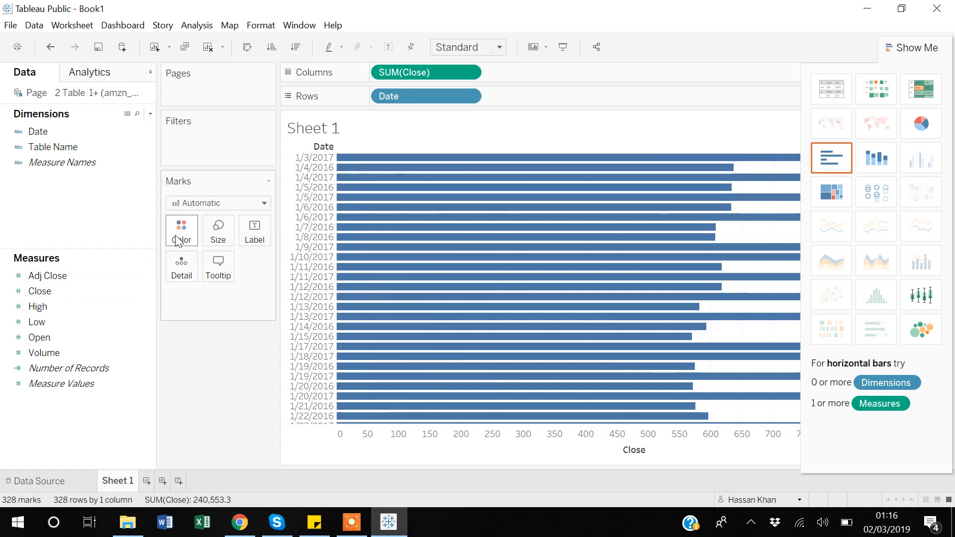
- Set the mark type of the Close by Date chart to Area and hide the Show Me options
click(264, 204)
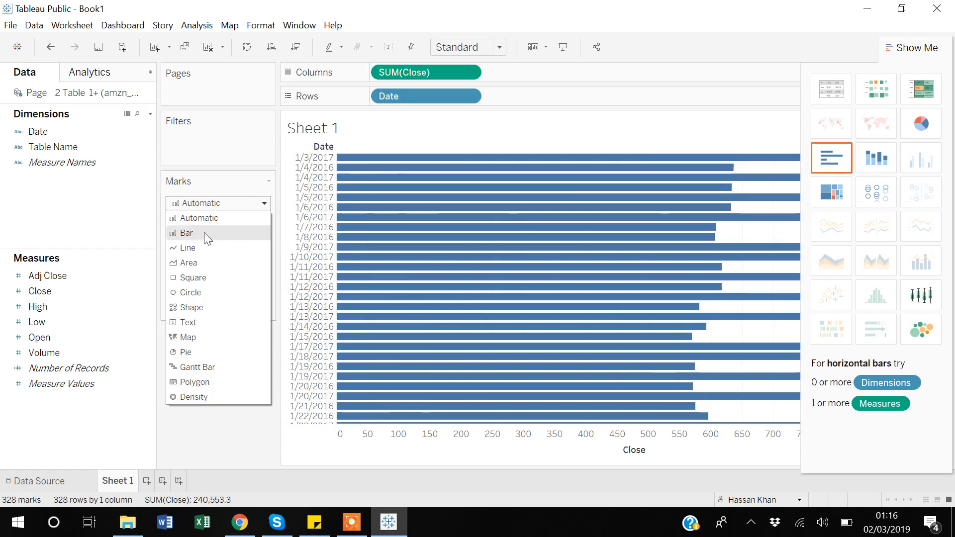
click(188, 264)
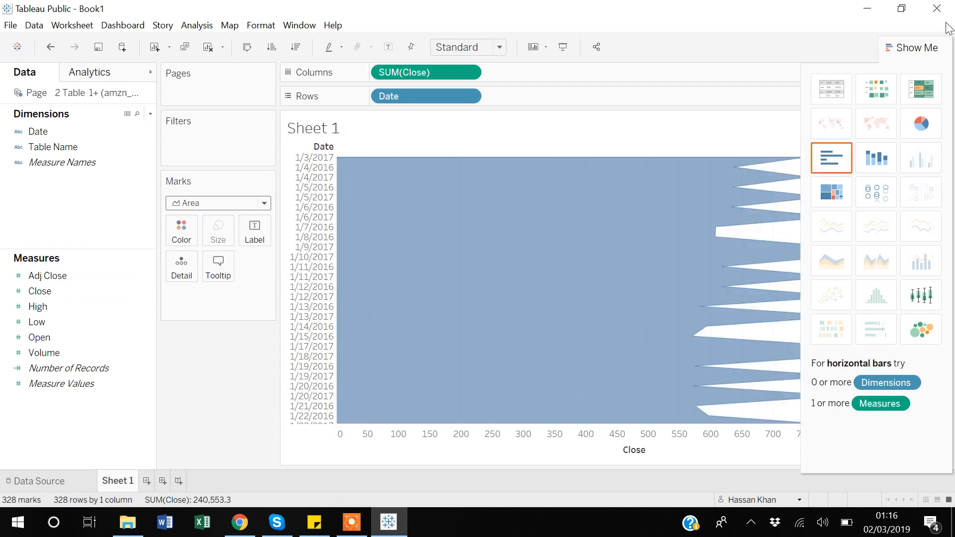
click(919, 50)
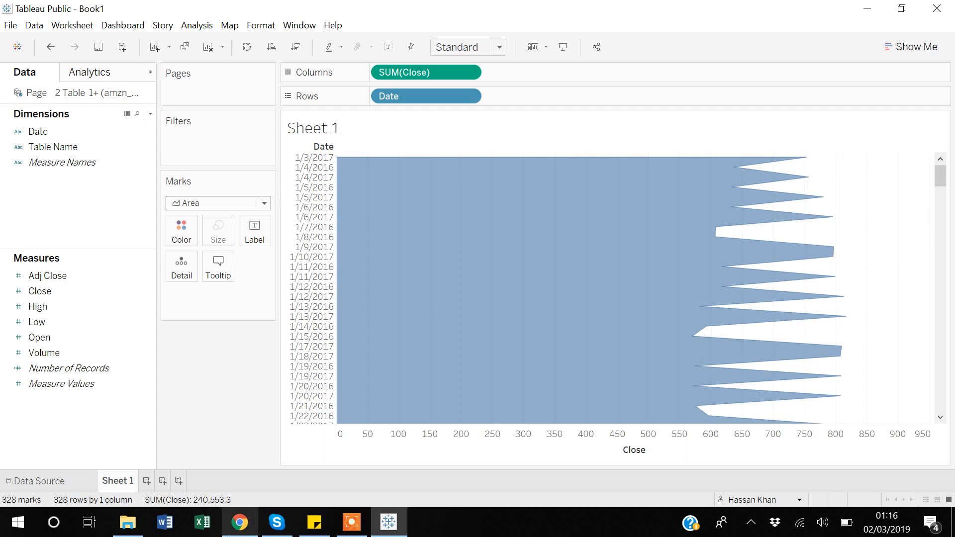
- Open the data source view of the unioned amzn_stock tables
click(40, 476)
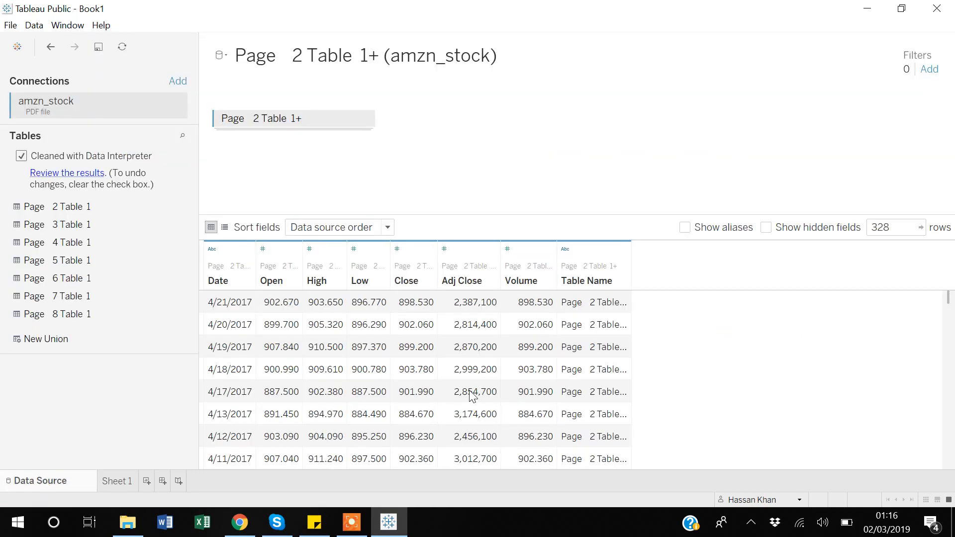